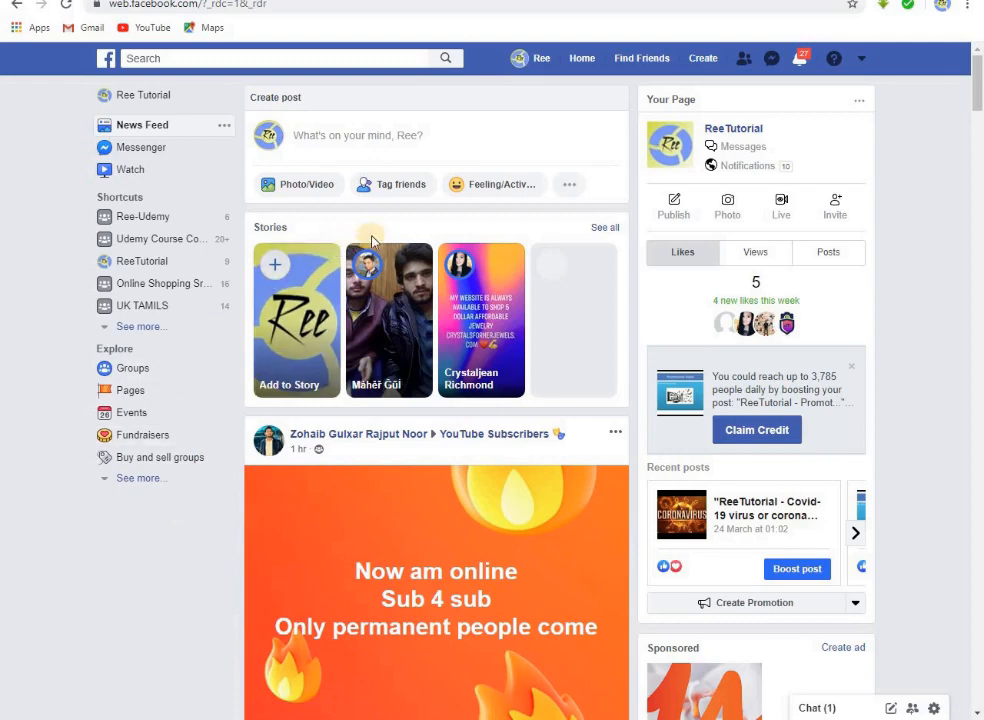
Start creating a new page from the page management list, using the Business or brand type.
click(860, 61)
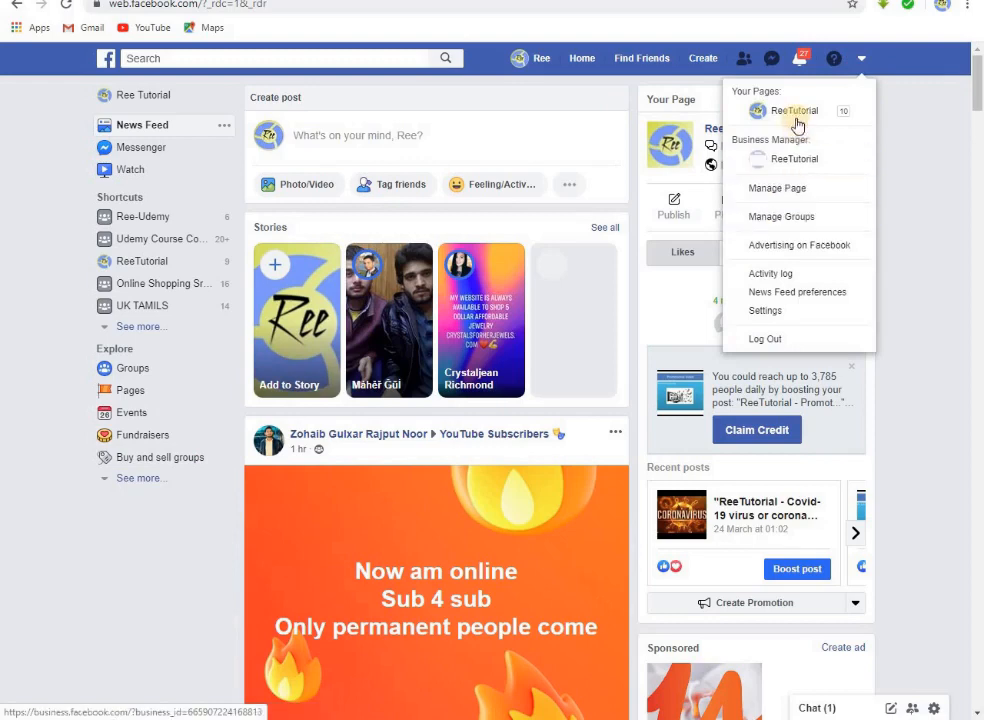
click(780, 192)
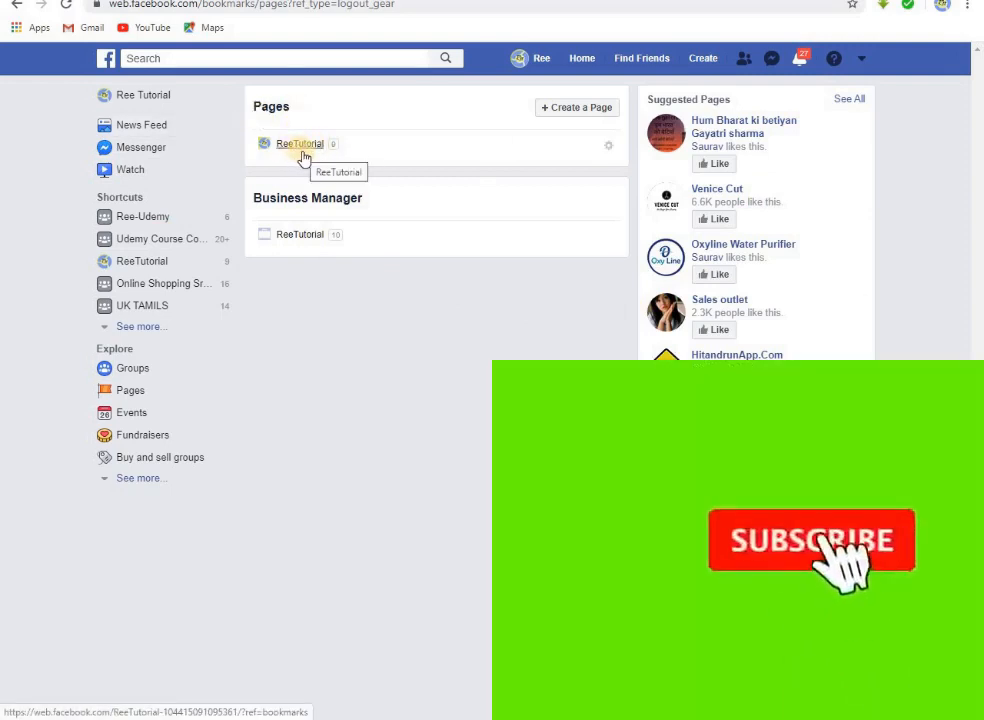
click(575, 112)
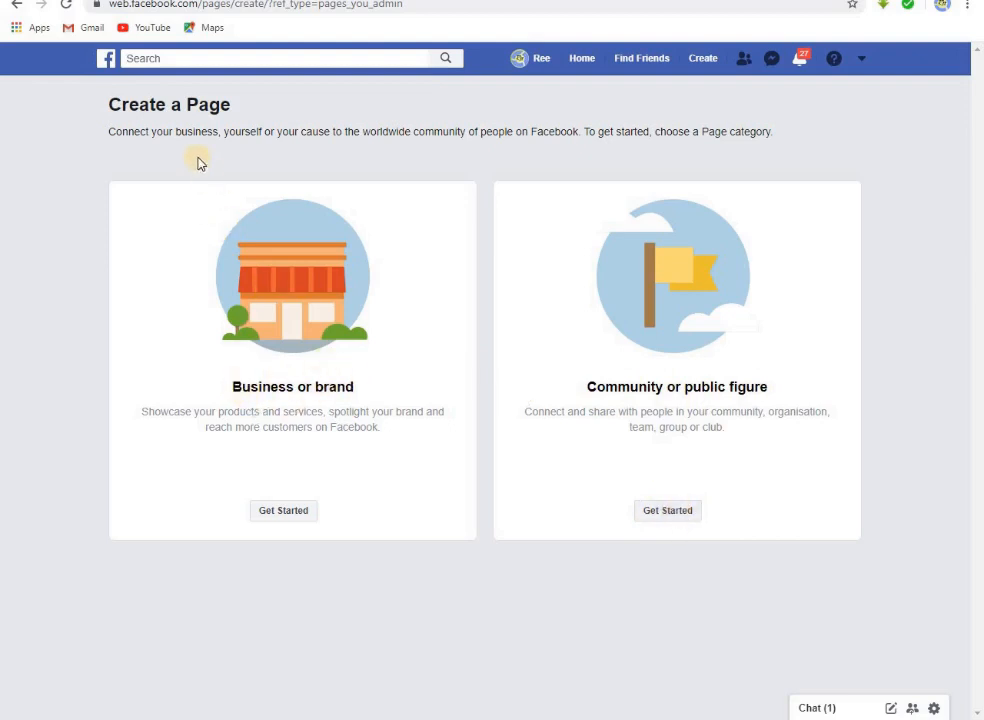
click(285, 511)
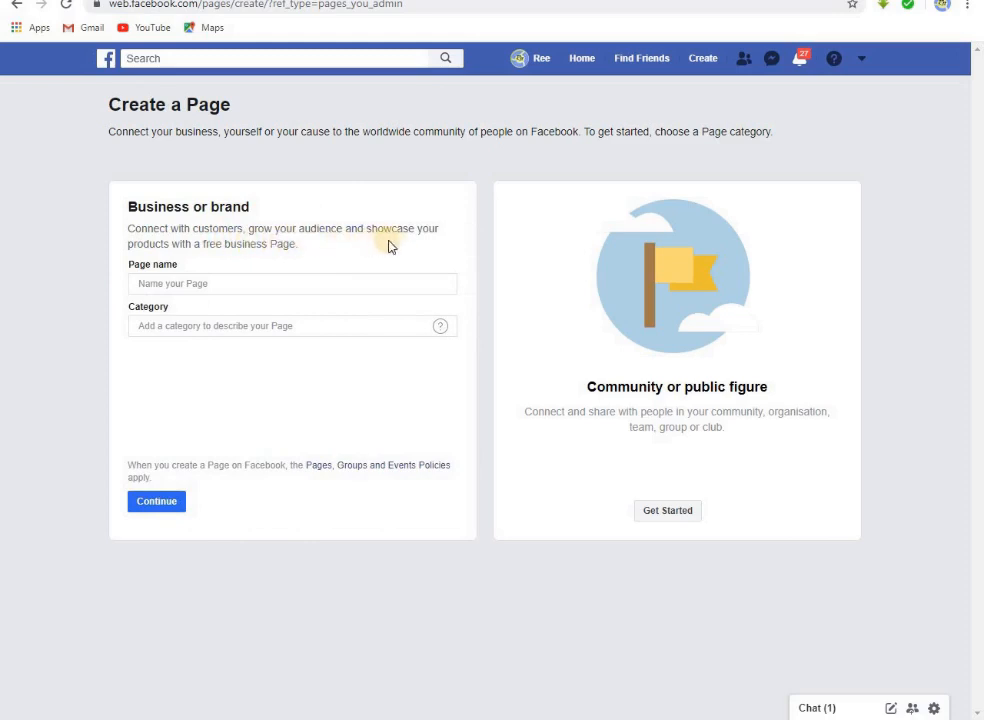
Name the page ReeRee, set its category to Advertising/marketing, and choose not to show the address.
click(166, 284)
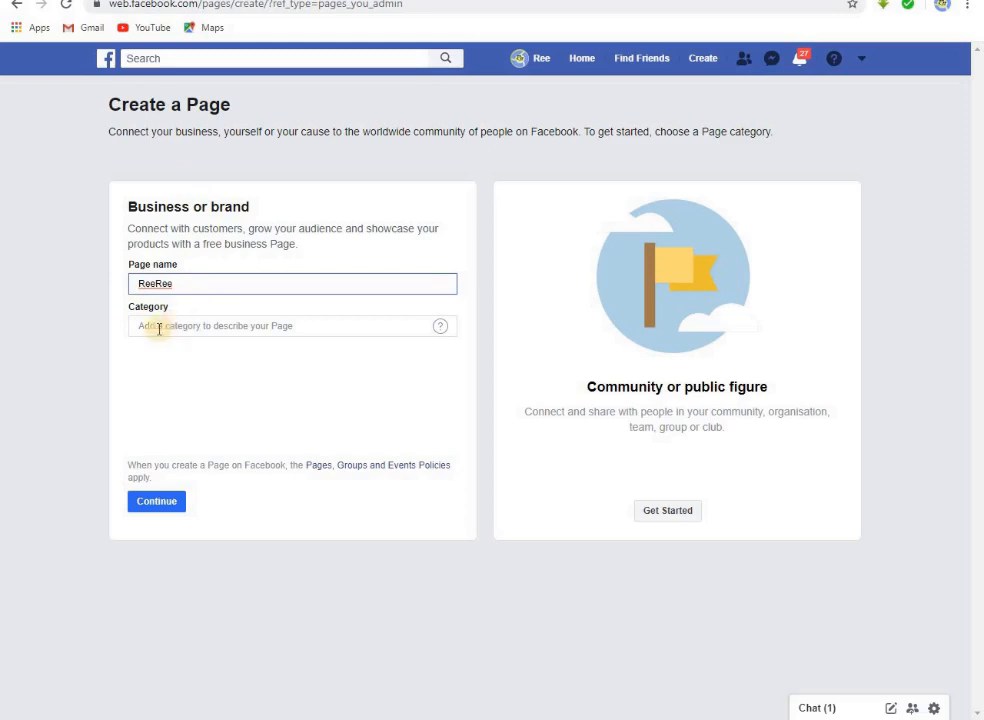
click(210, 327)
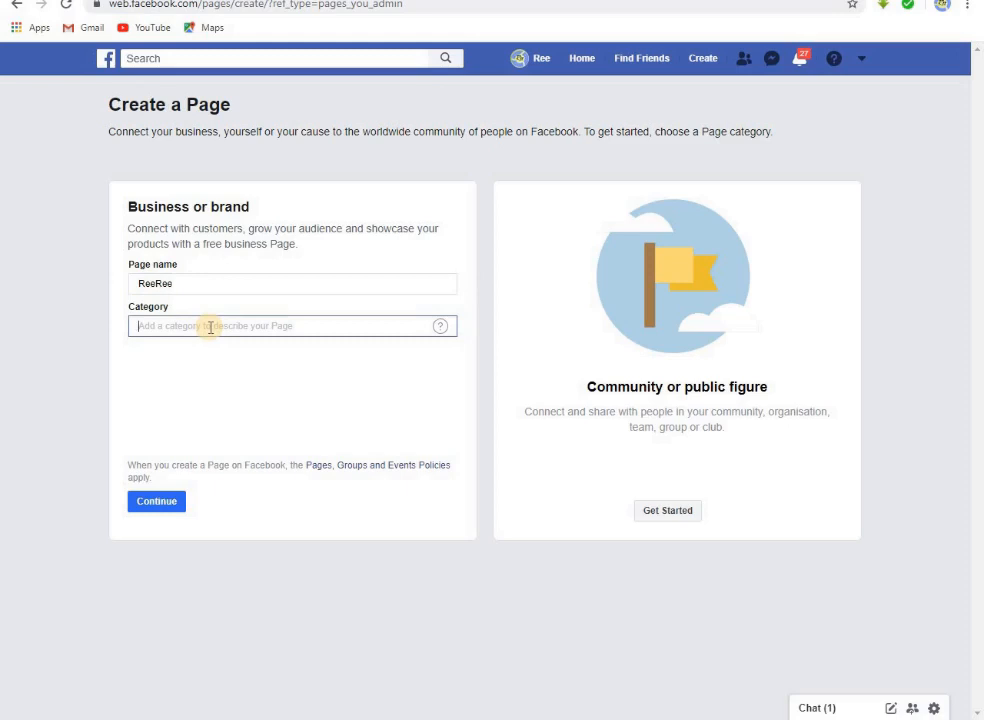
text(m)
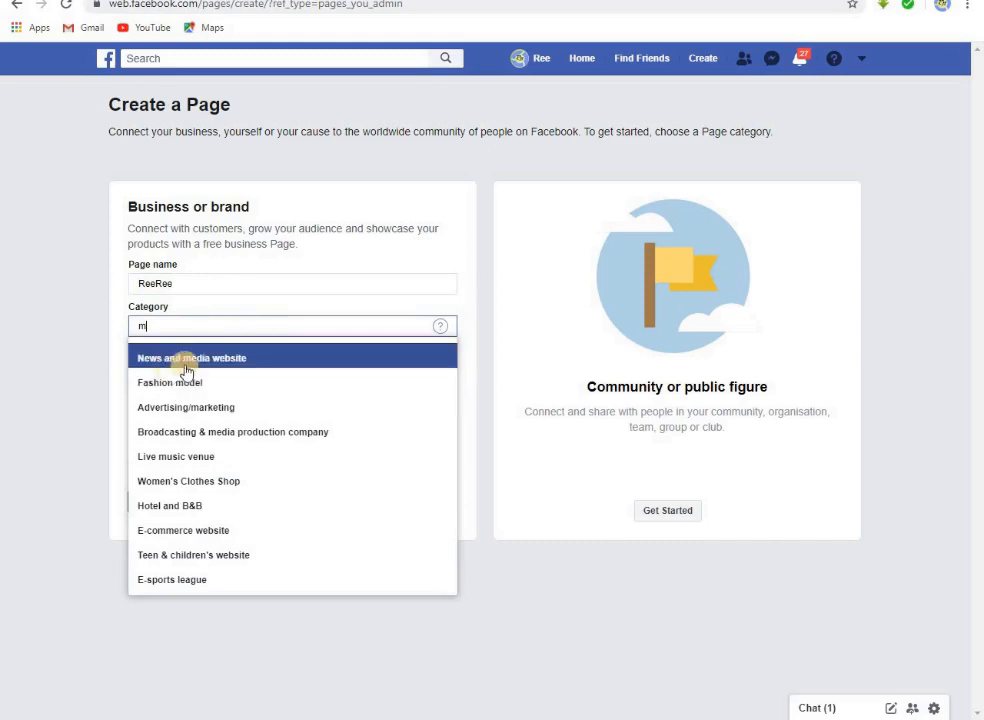
click(216, 412)
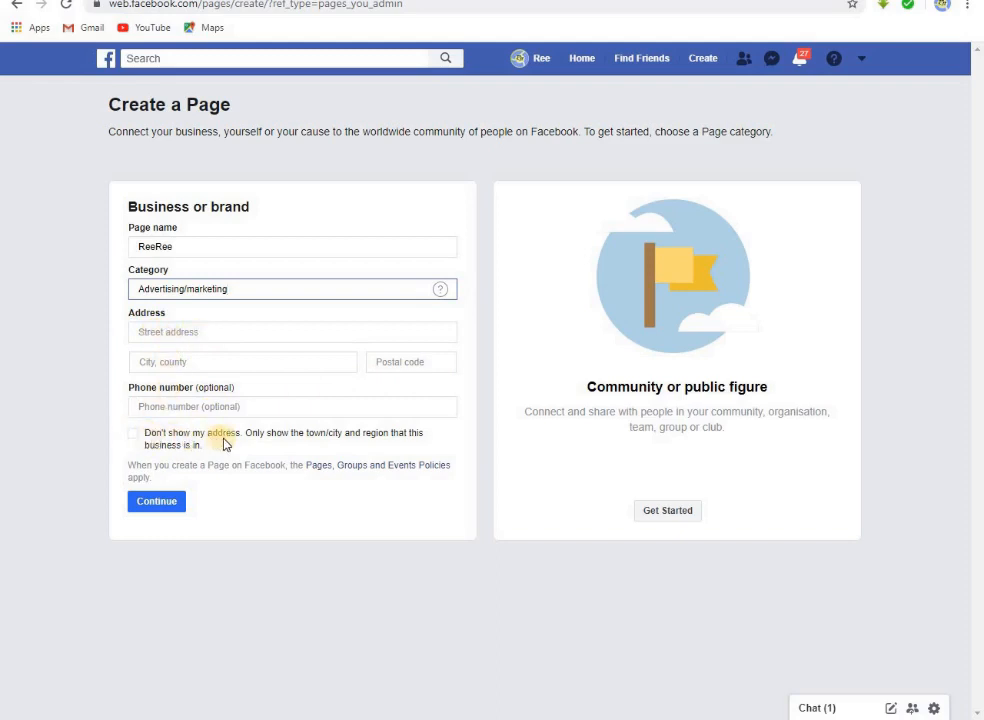
click(152, 438)
click(172, 501)
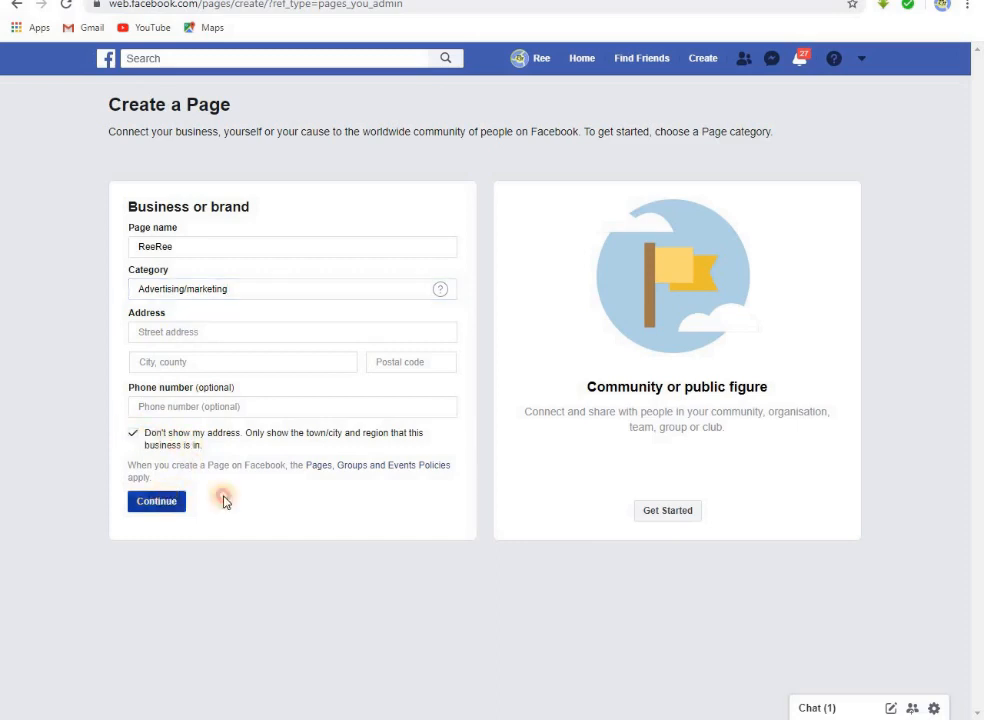
Fill in the business's street address, city and postal code, leave the phone number blank, and submit the page details.
mouse_move(161, 383)
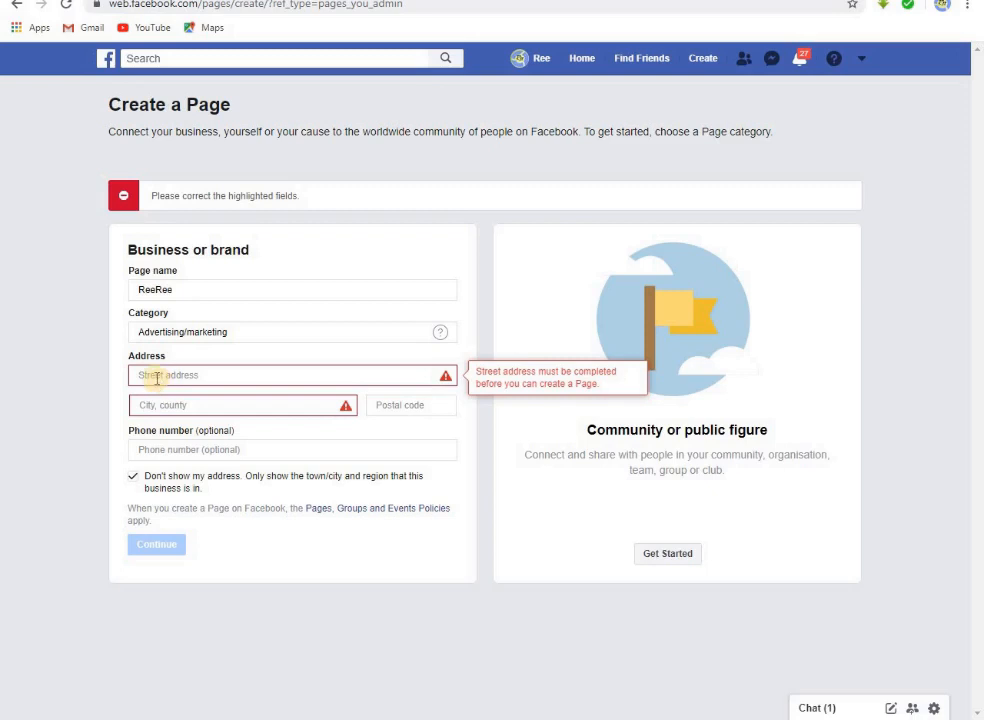
click(157, 376)
text(wepeem)
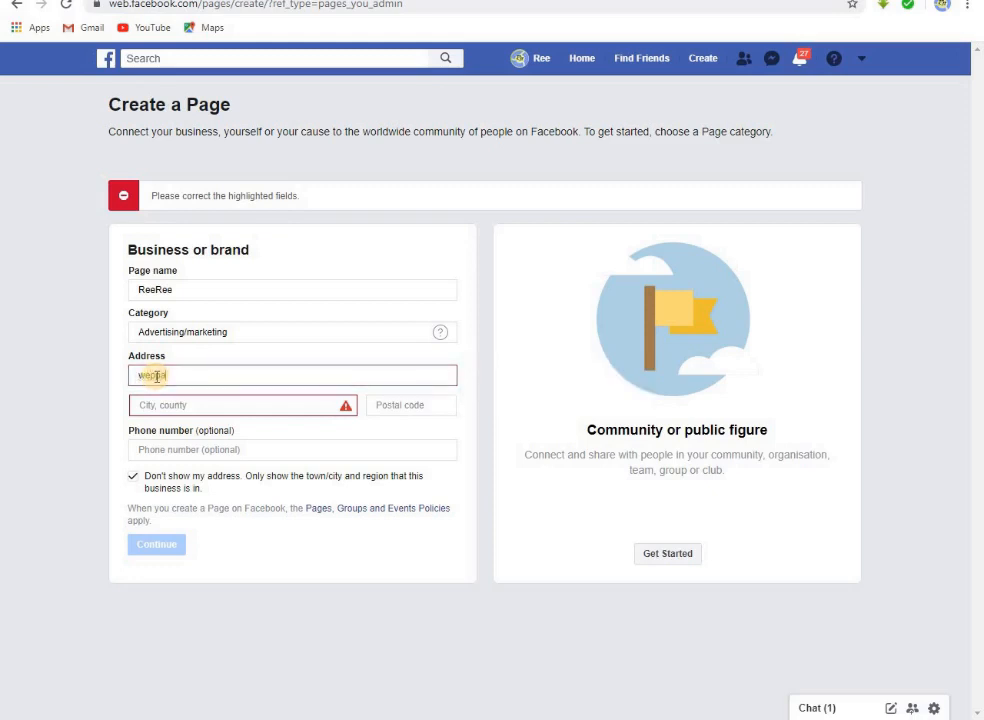
text(adu)
click(204, 408)
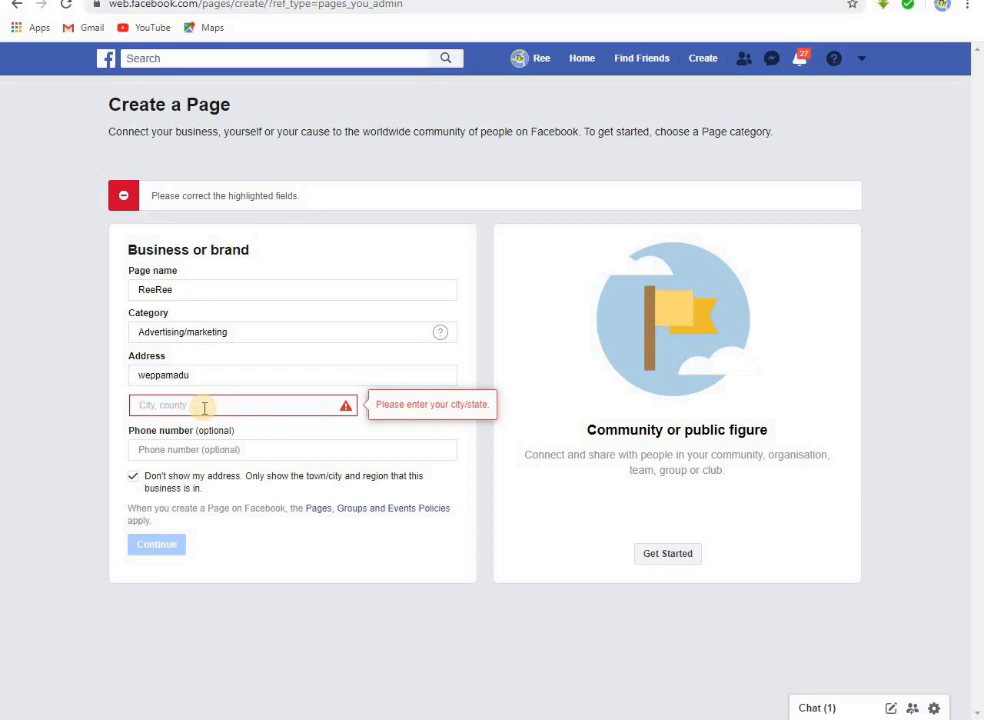
text(putt)
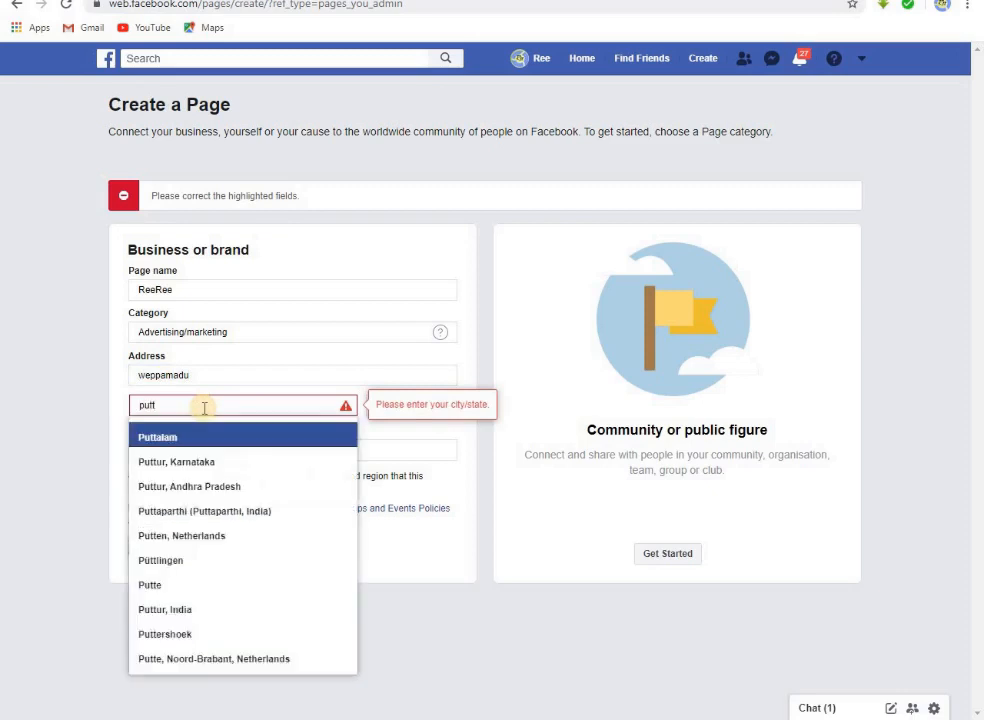
text(a)
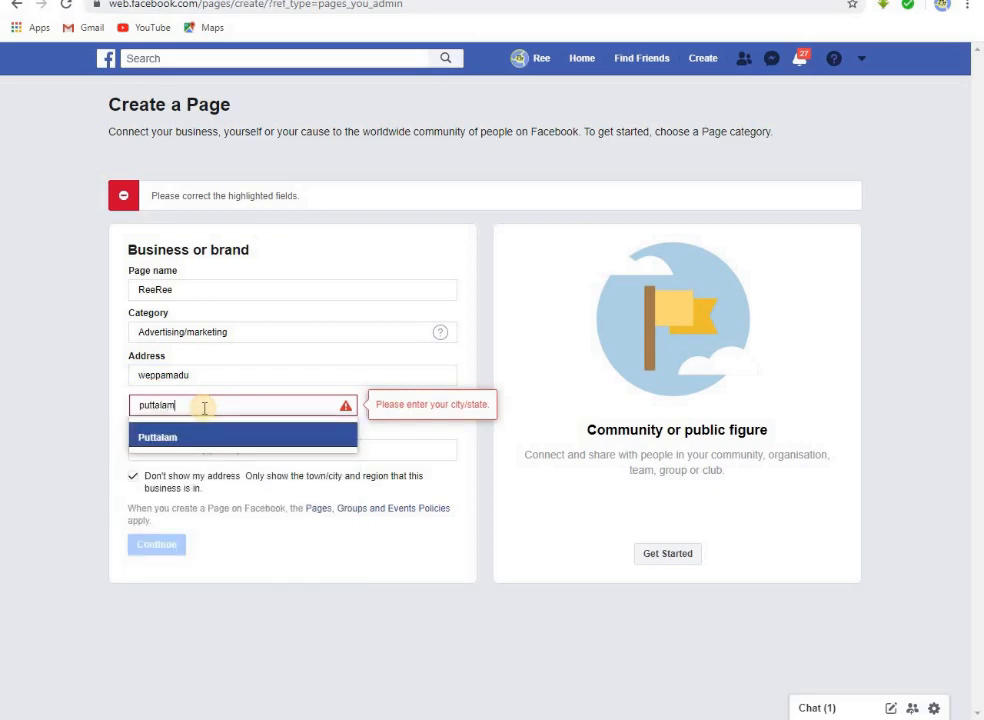
text(lam)
click(263, 438)
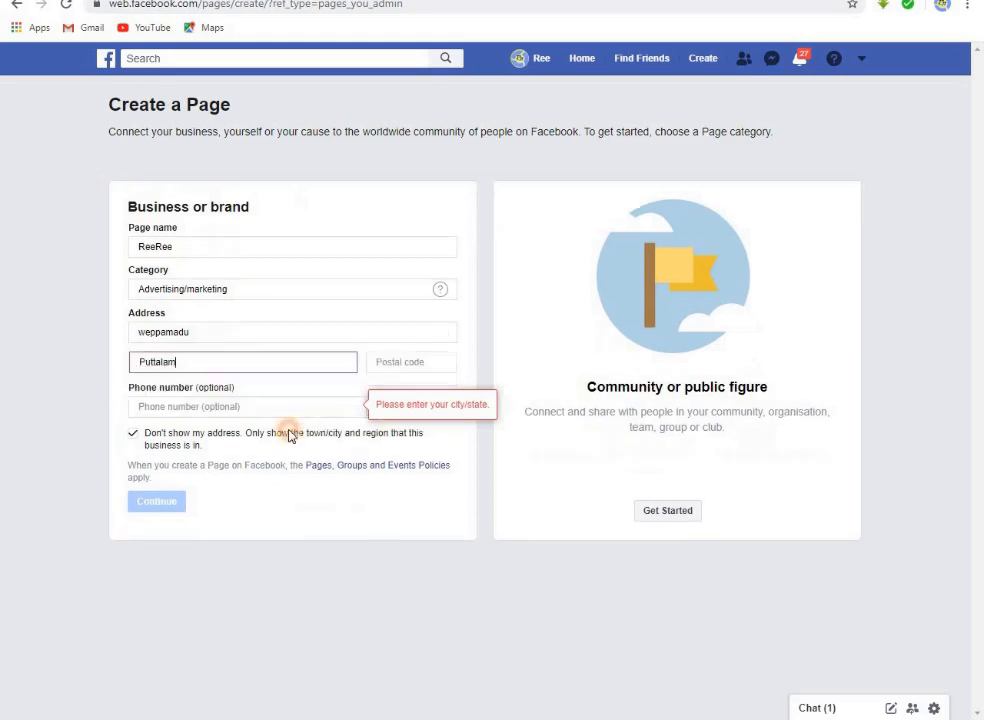
click(429, 366)
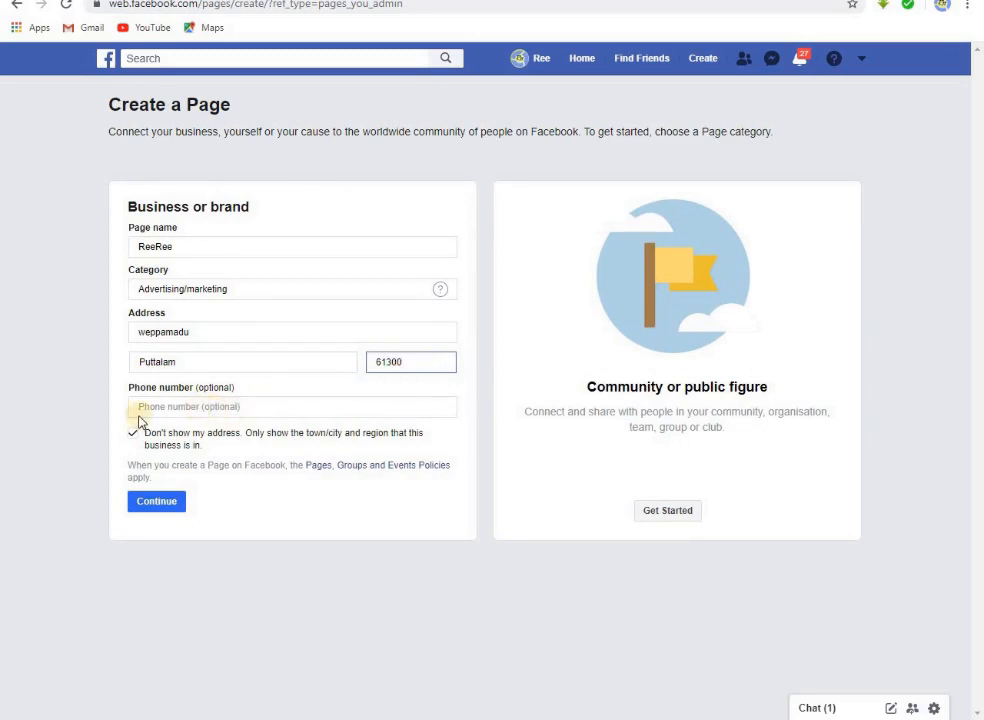
click(158, 505)
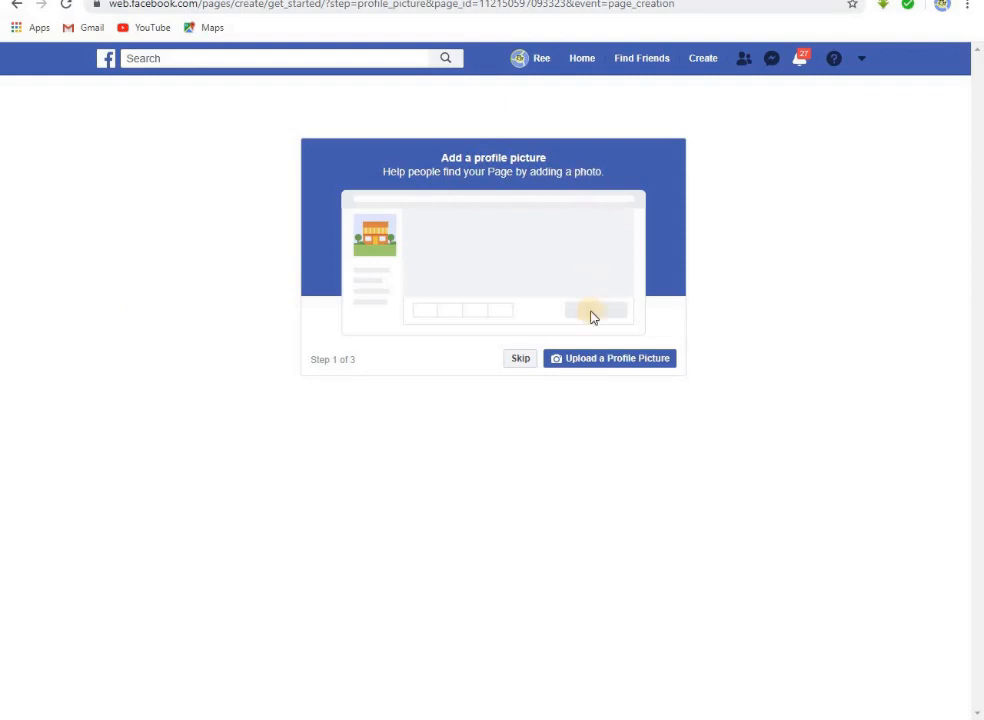
Upload a profile picture for the page from the Logos folder on Local Disk (D:).
click(596, 362)
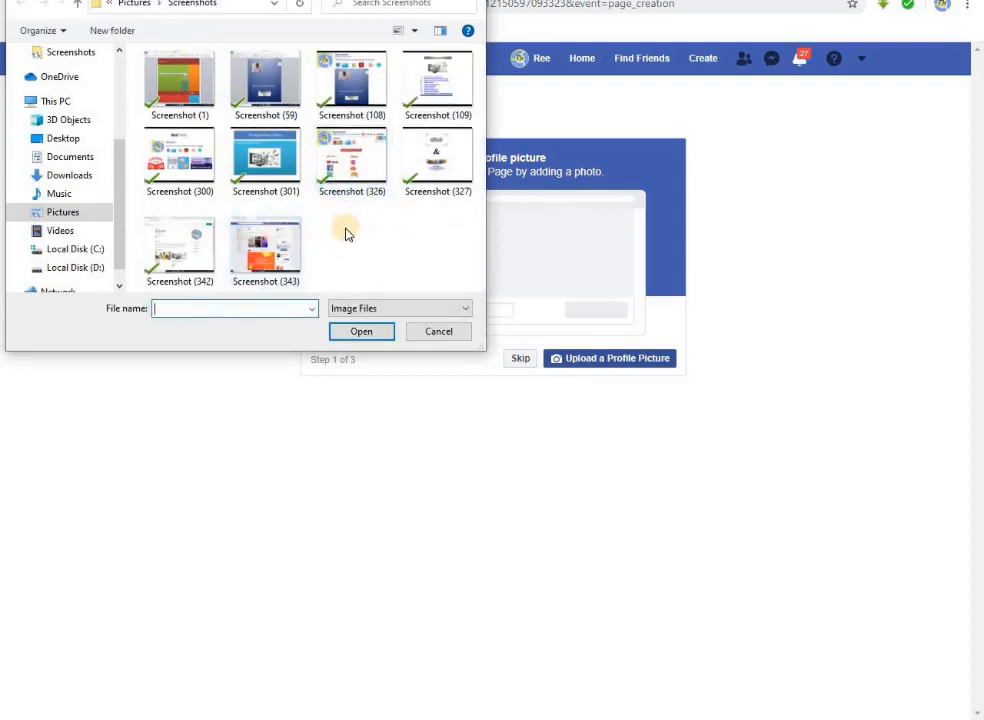
click(70, 267)
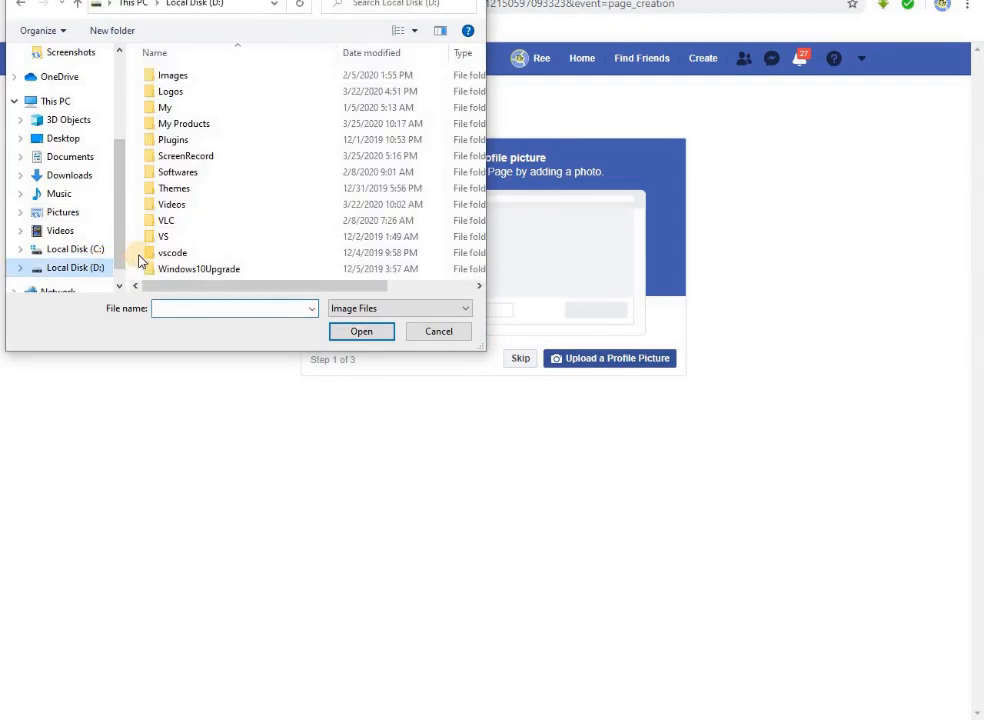
double_click(194, 94)
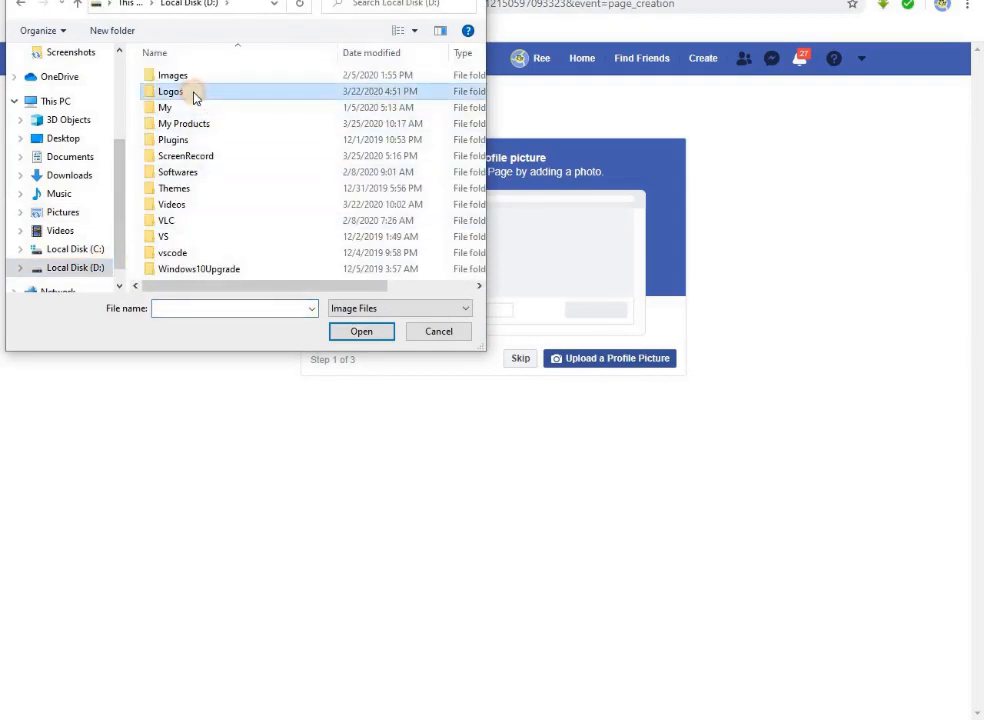
click(190, 75)
double_click(190, 75)
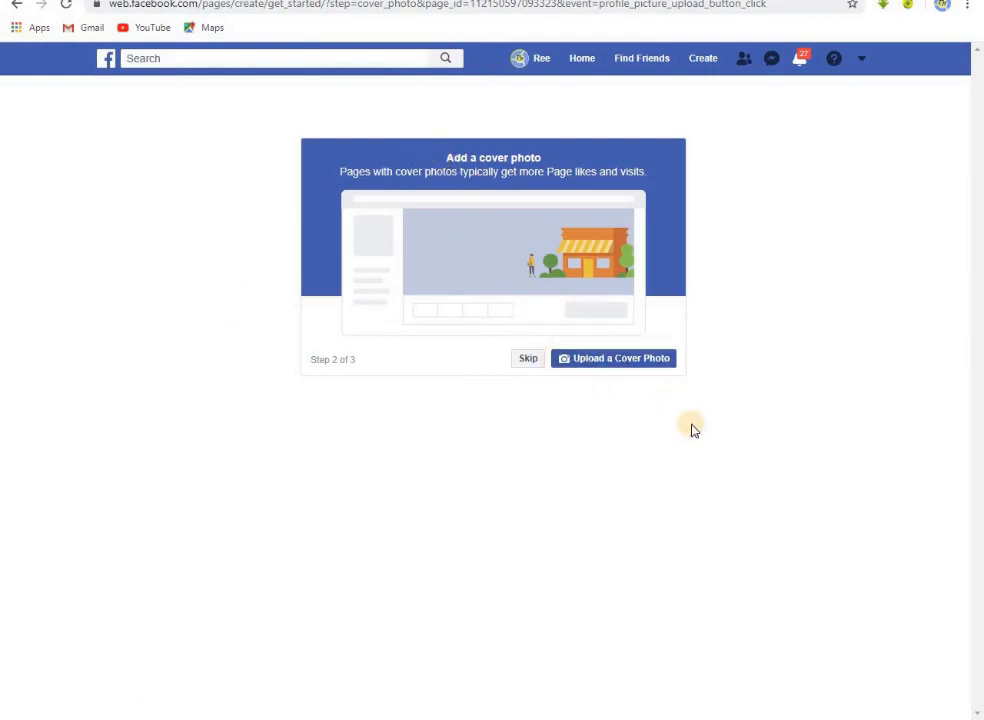
Upload a reeTutorial PNG image from the Logos folder as the cover photo and dismiss the page setup tip.
click(605, 364)
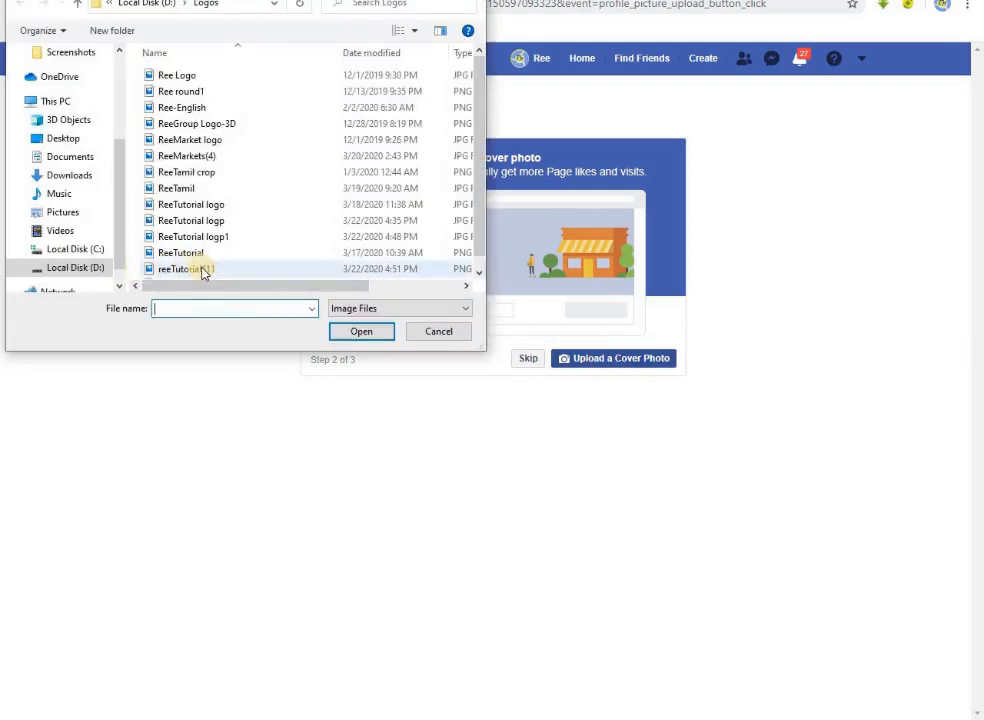
double_click(202, 270)
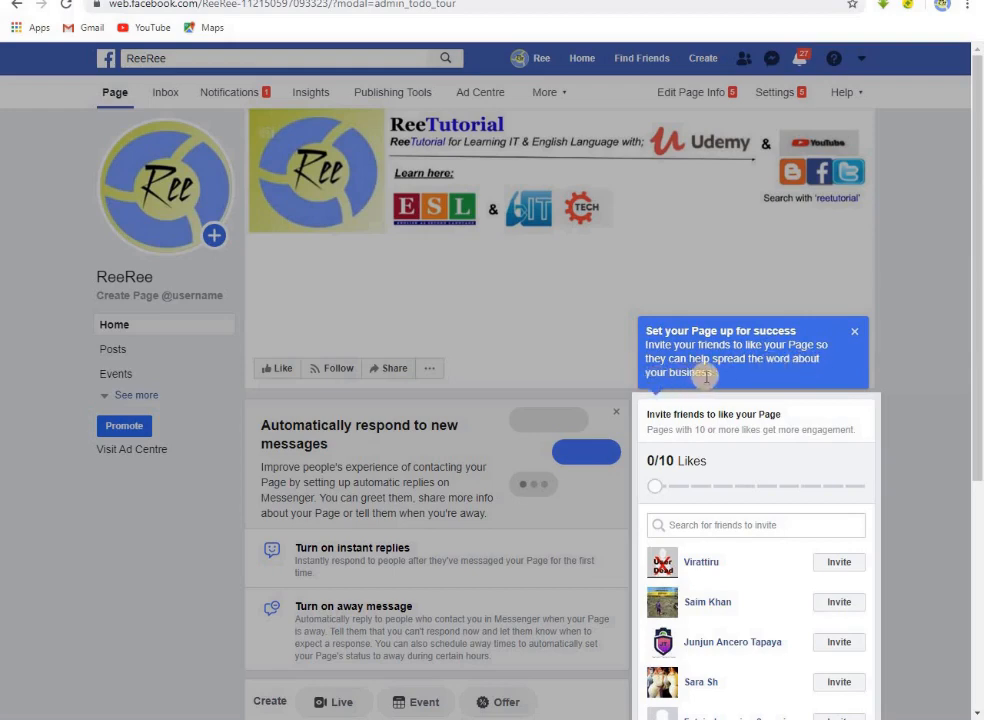
click(856, 336)
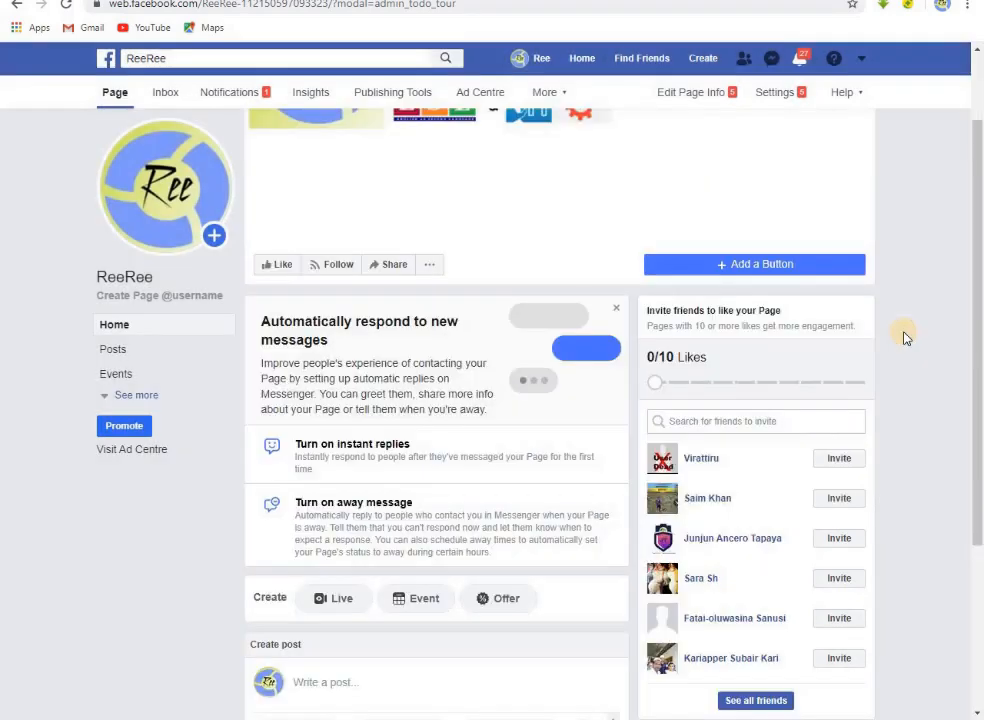
Review the new page's home view, including the creation options, friend invitations, events section and picture update posts.
scroll(654, 375, up, 2)
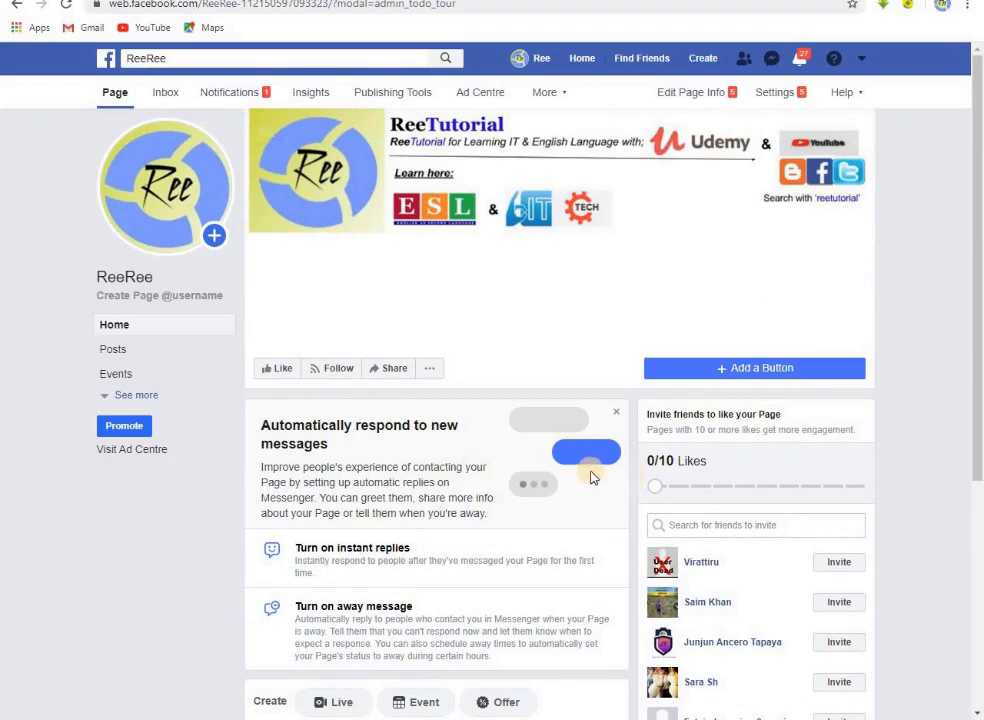
scroll(487, 458, down, 5)
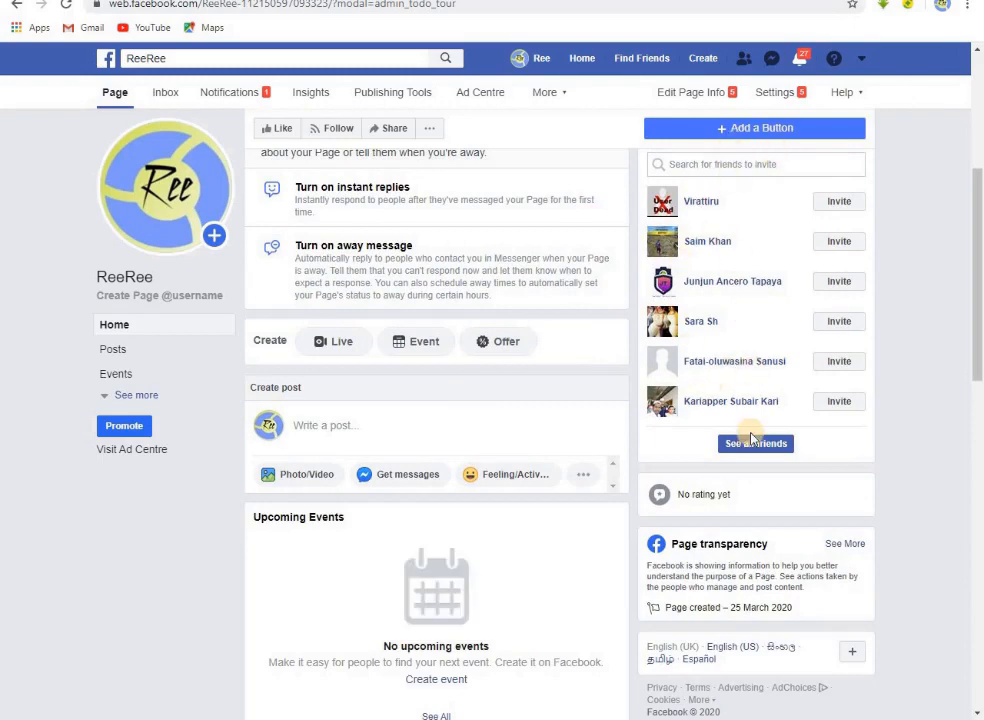
scroll(483, 556, down, 3)
scroll(472, 468, down, 2)
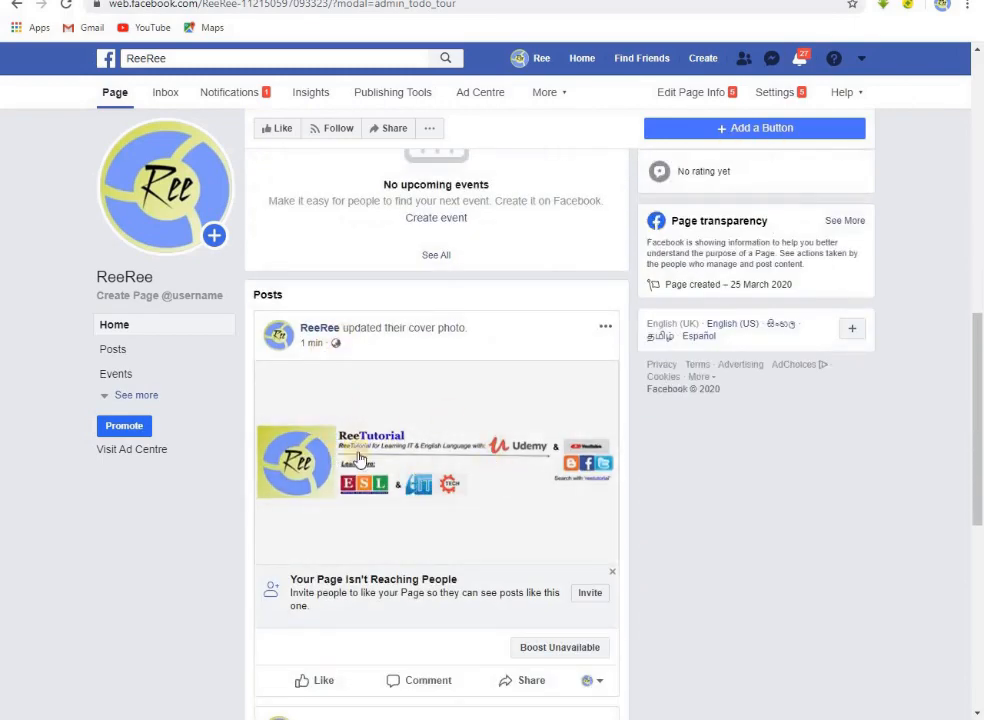
scroll(466, 457, down, 3)
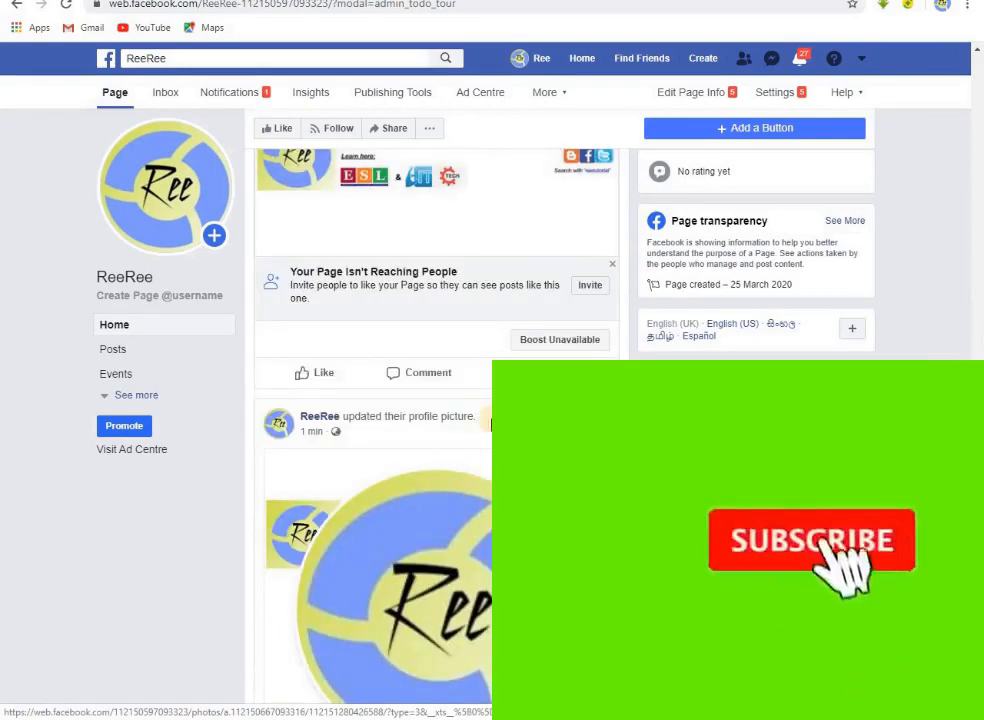
scroll(437, 472, down, 3)
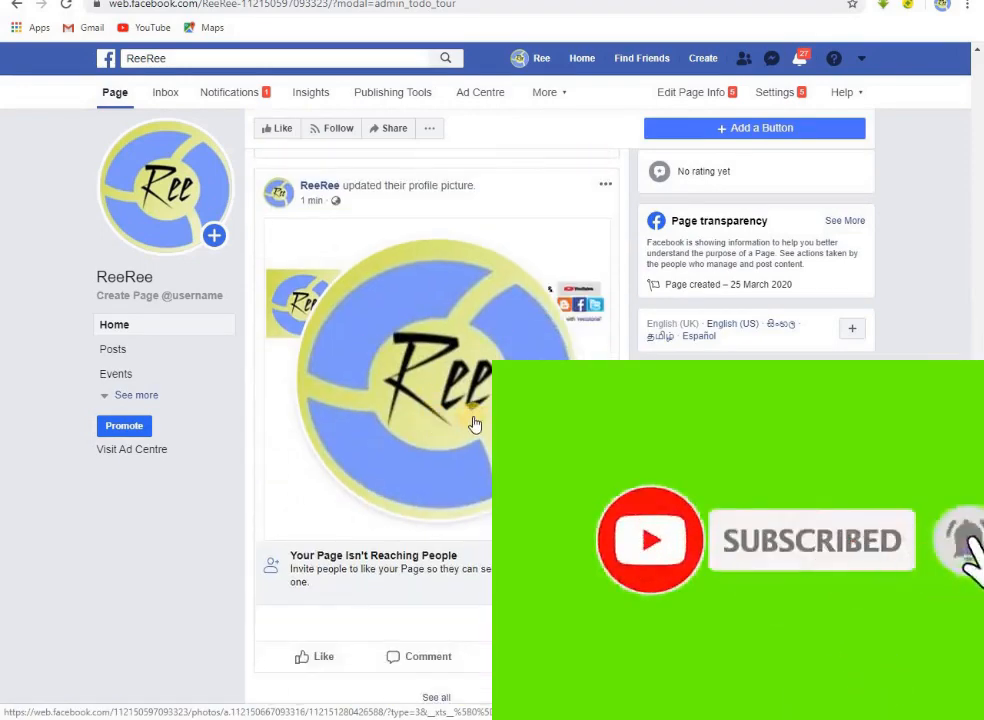
scroll(459, 430, up, 12)
scroll(456, 430, up, 5)
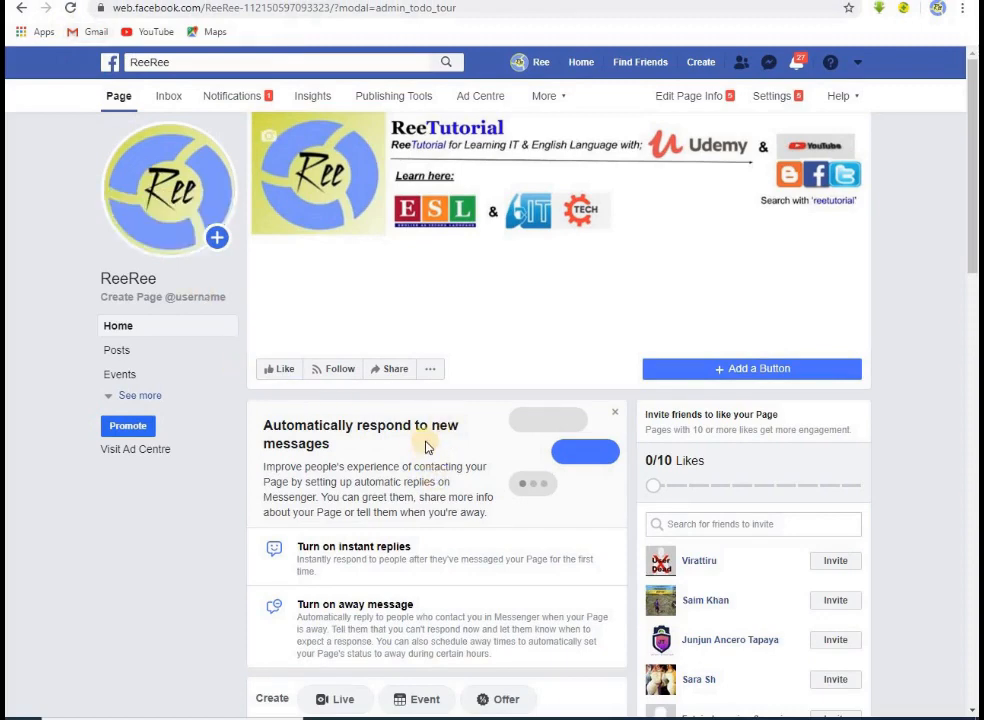
Dismiss the suggestion card about automatically responding to new messages.
scroll(425, 447, down, 1)
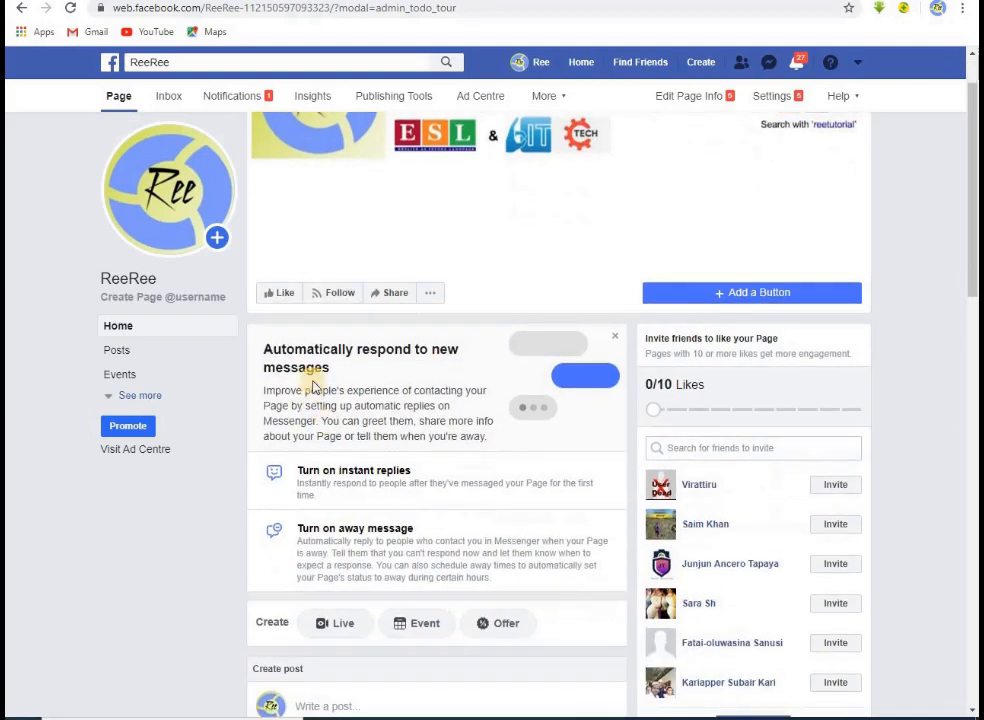
click(615, 340)
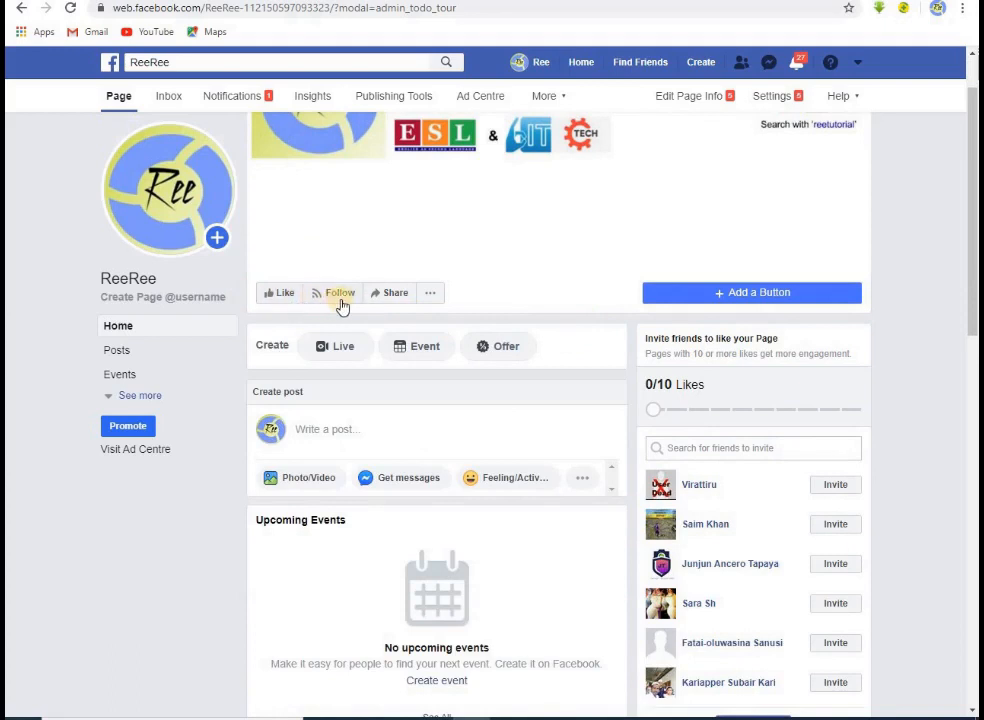
Open the page info for editing, try "nbvn" as the short description, and cancel the entry.
click(431, 295)
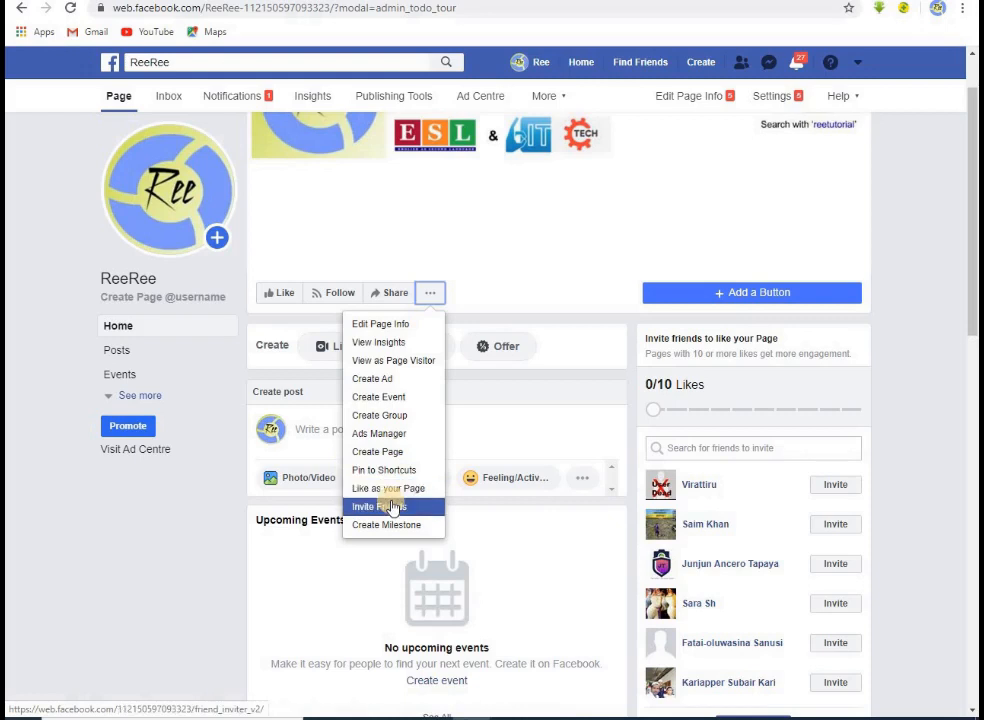
click(381, 326)
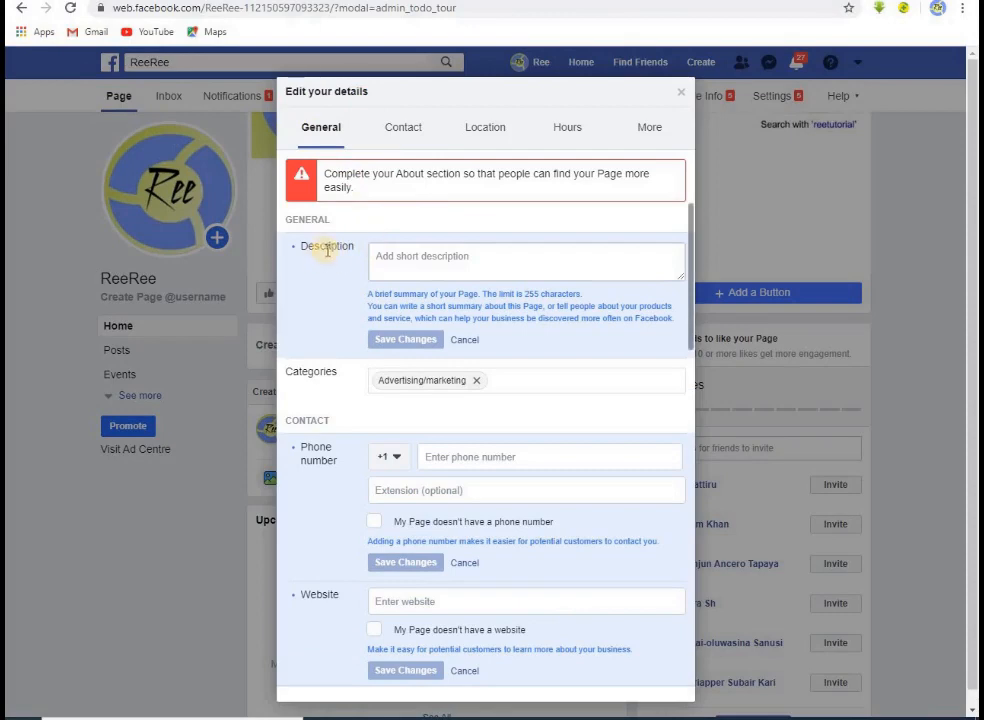
click(411, 265)
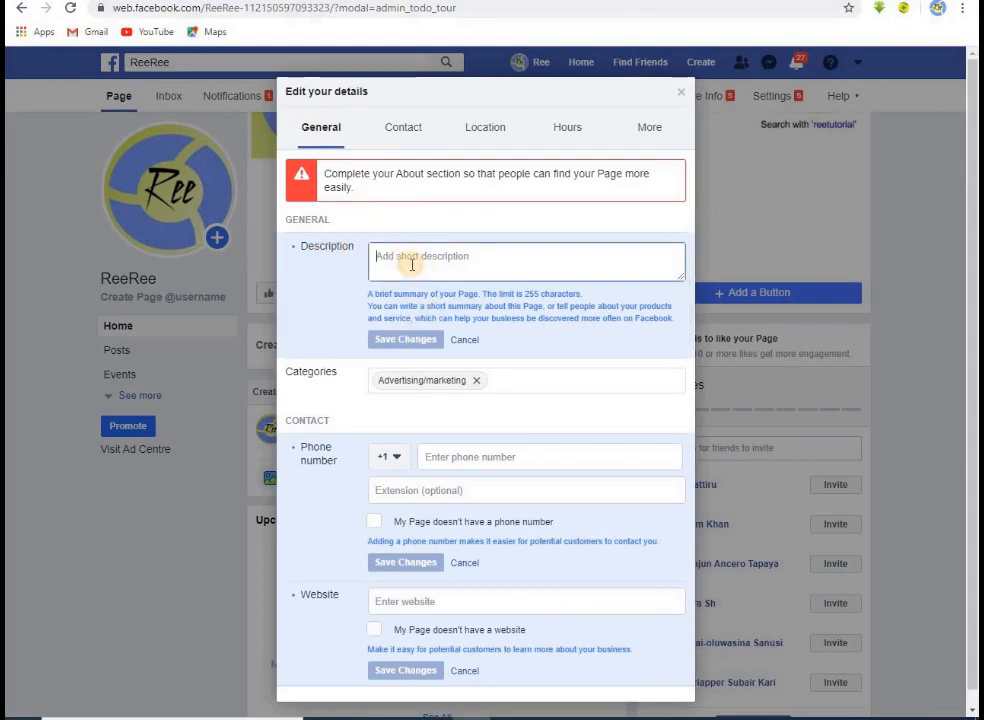
text(nbvn)
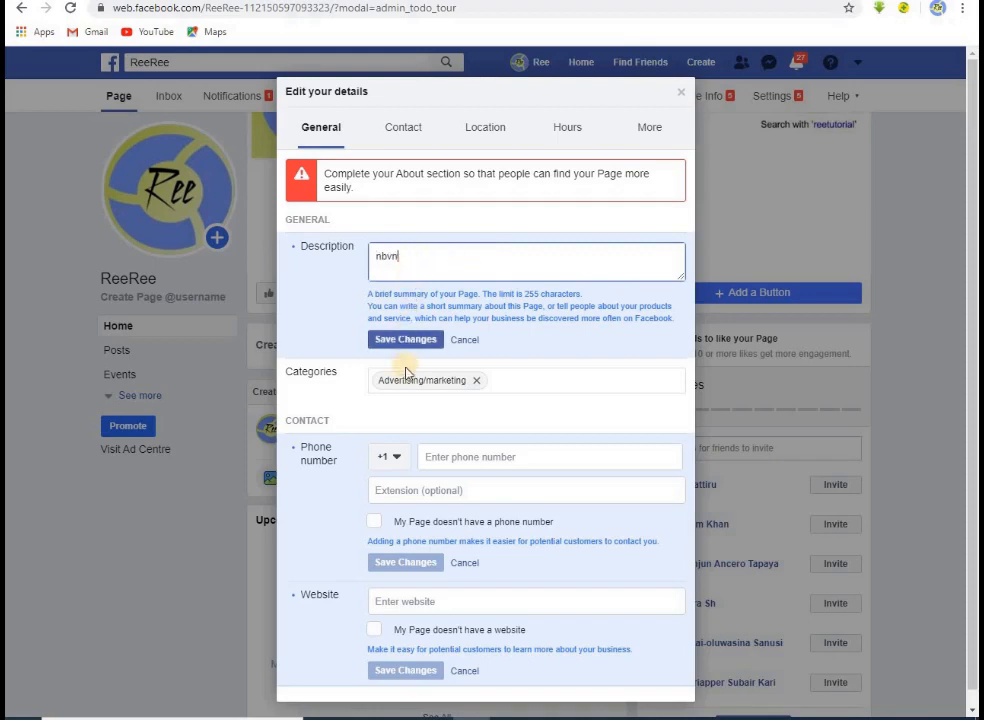
click(411, 343)
click(465, 341)
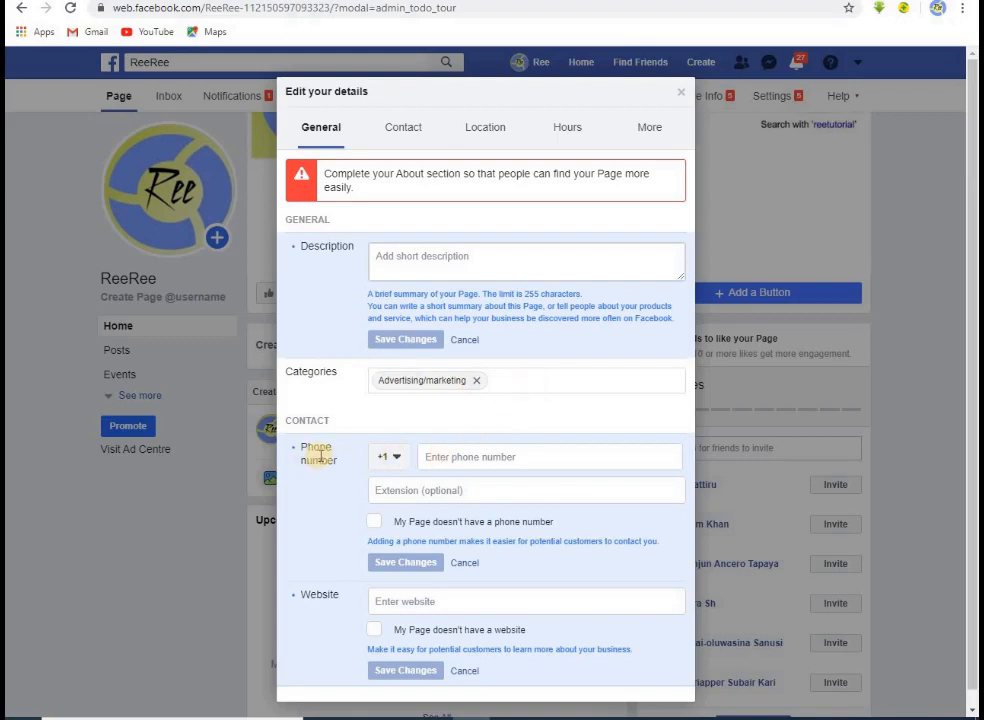
Check the phone number's country code selector and try the option stating that the page has no phone number, restoring it unticked.
click(396, 459)
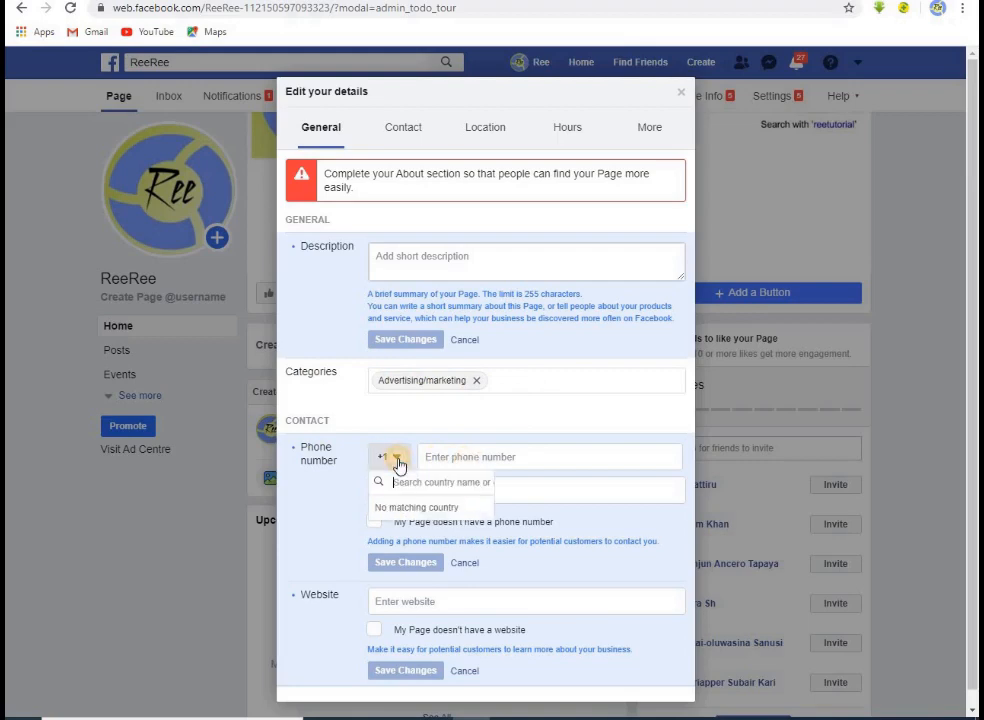
click(396, 459)
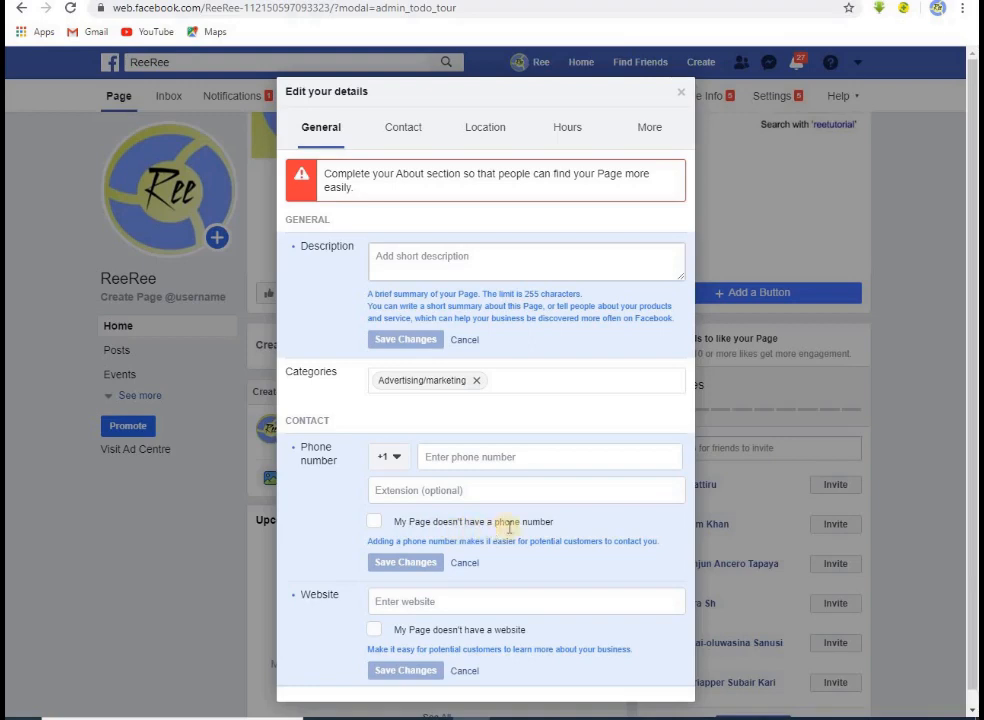
click(374, 522)
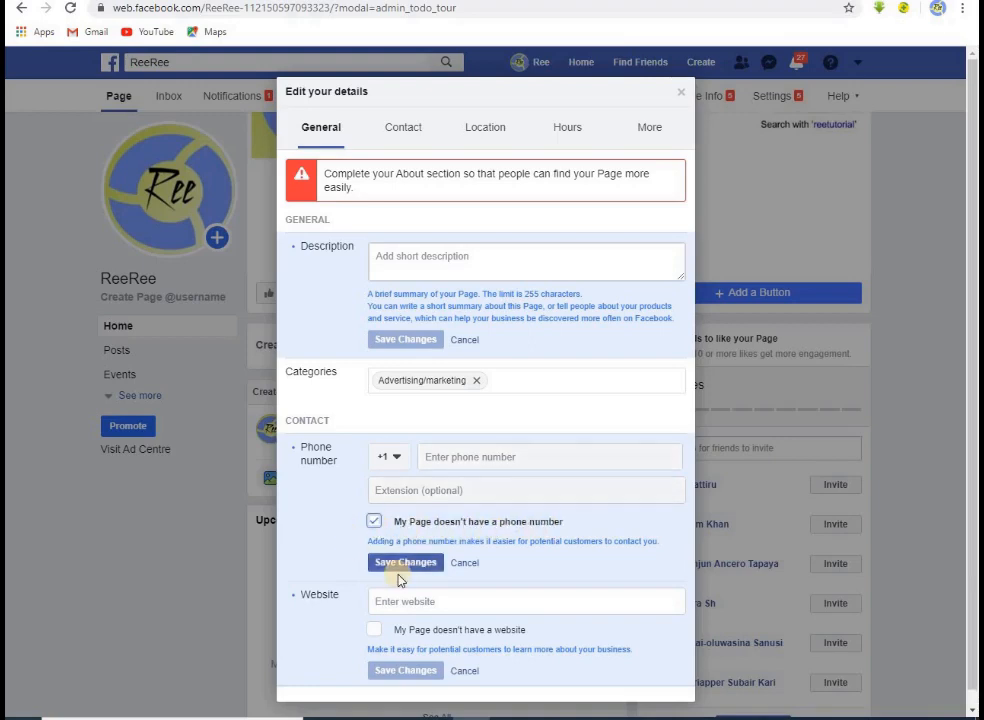
click(374, 522)
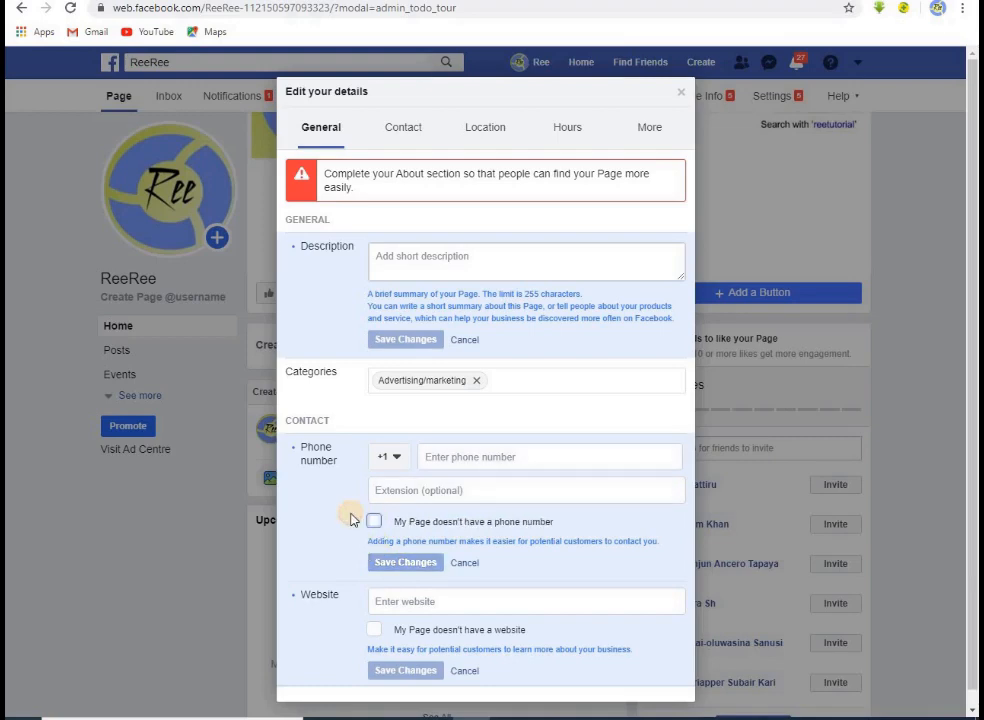
Try the options stating that the page has no website and no email address, leaving both unticked.
scroll(350, 518, down, 2)
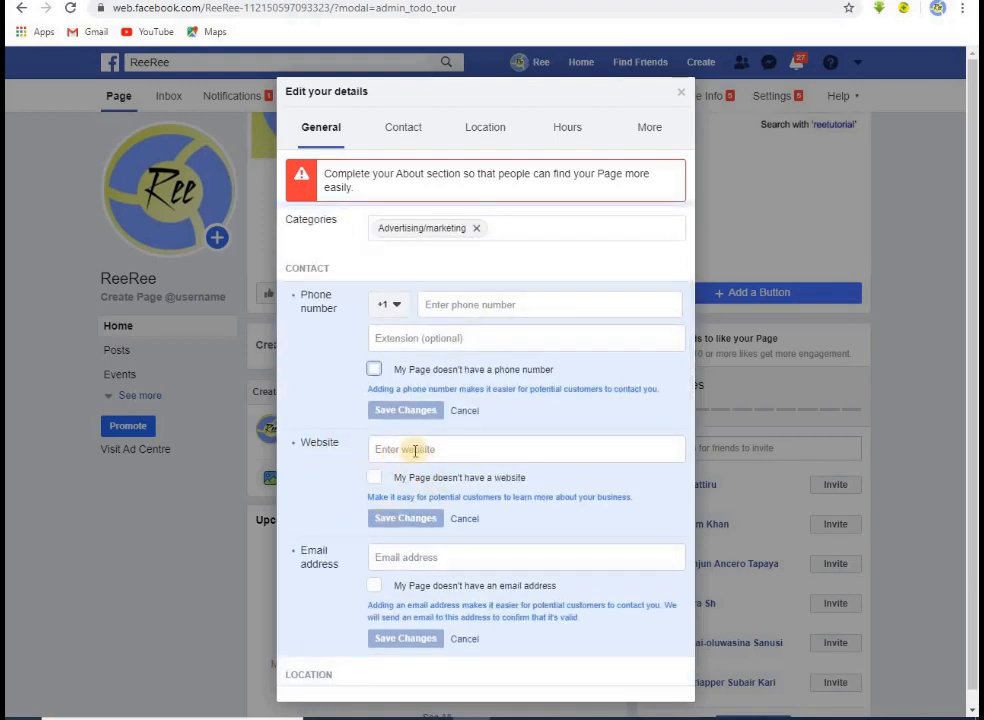
click(373, 480)
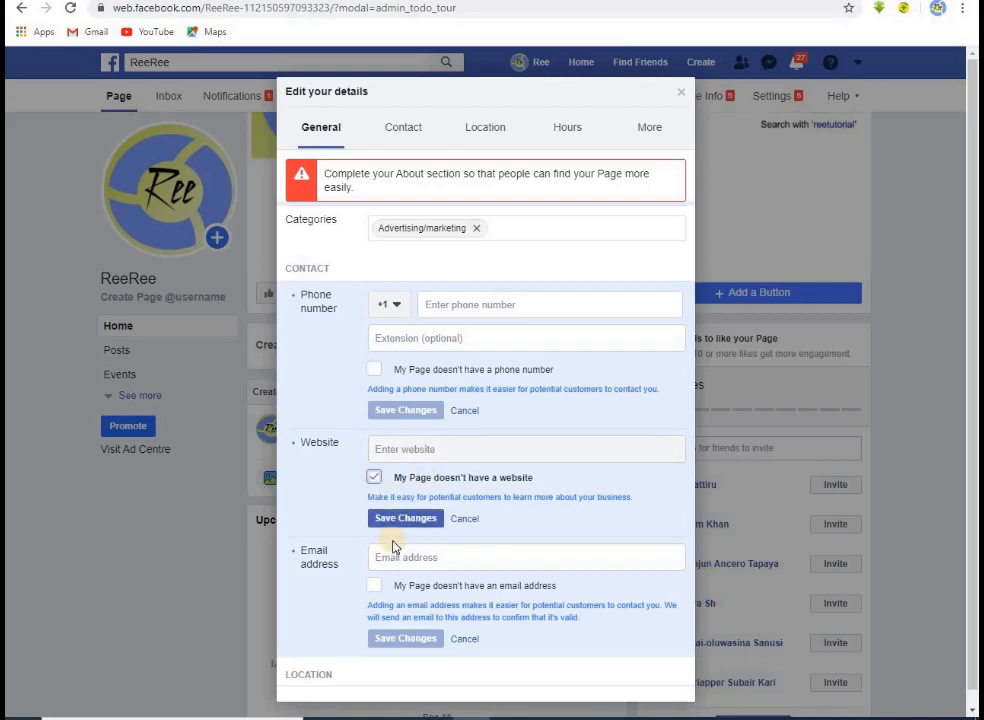
click(372, 478)
scroll(335, 510, down, 1)
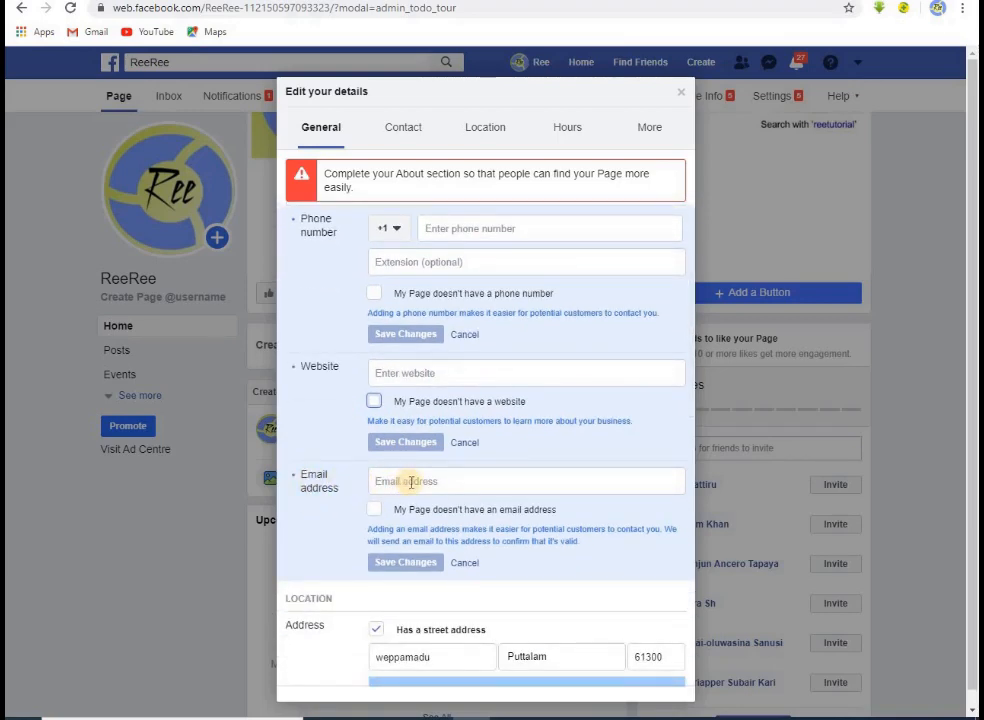
click(372, 514)
scroll(389, 545, down, 3)
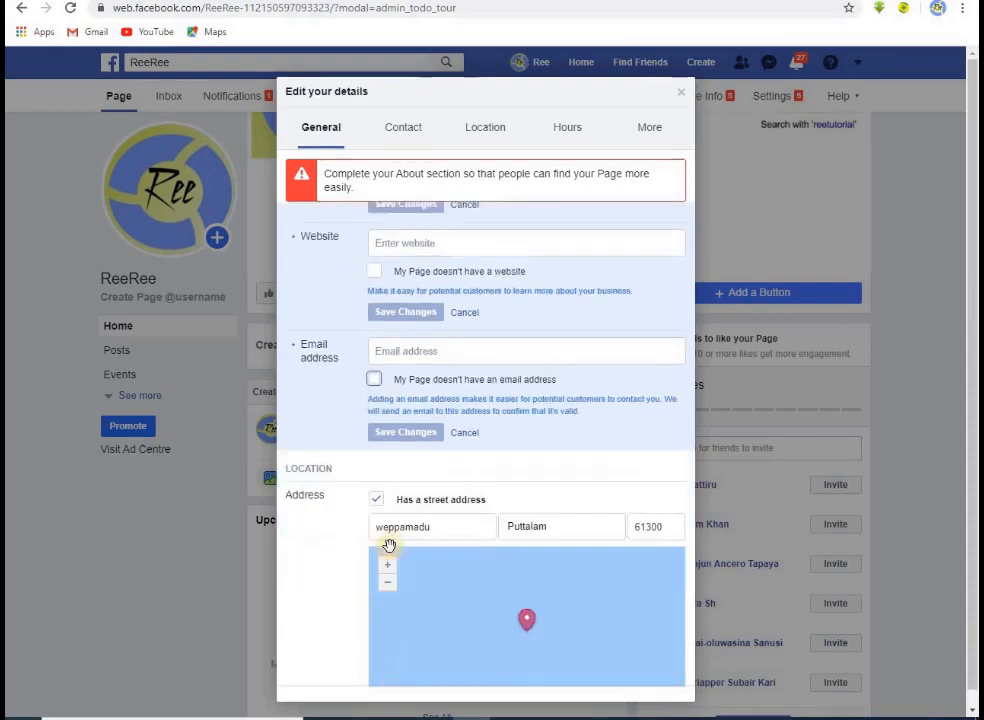
Try repositioning the marker on the address map in the location details.
scroll(423, 511, down, 3)
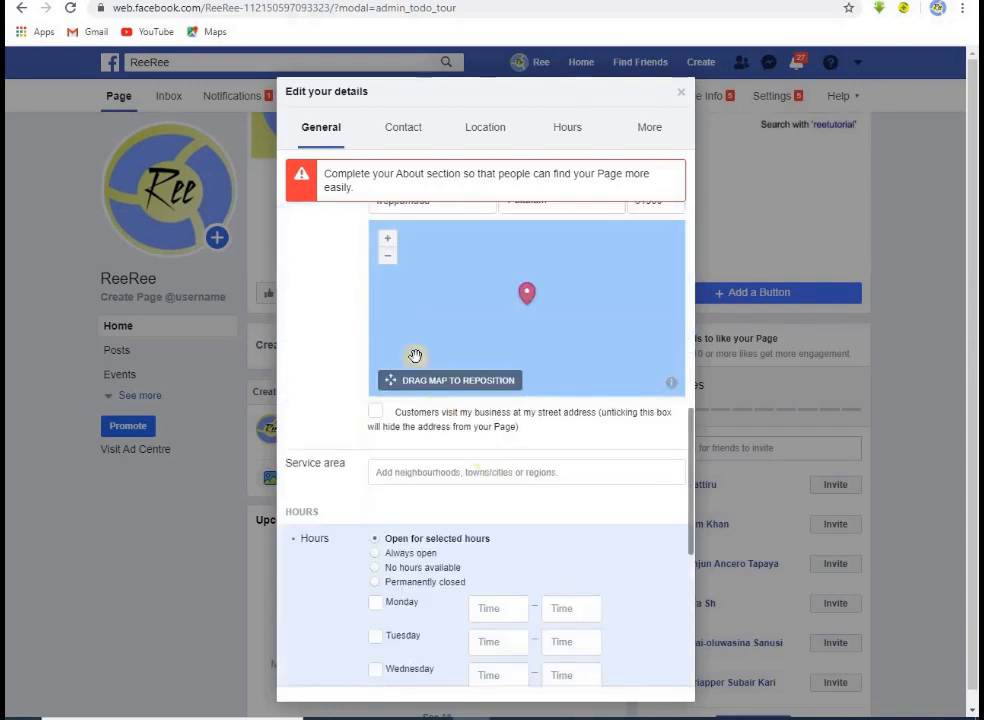
drag(525, 302, 468, 292)
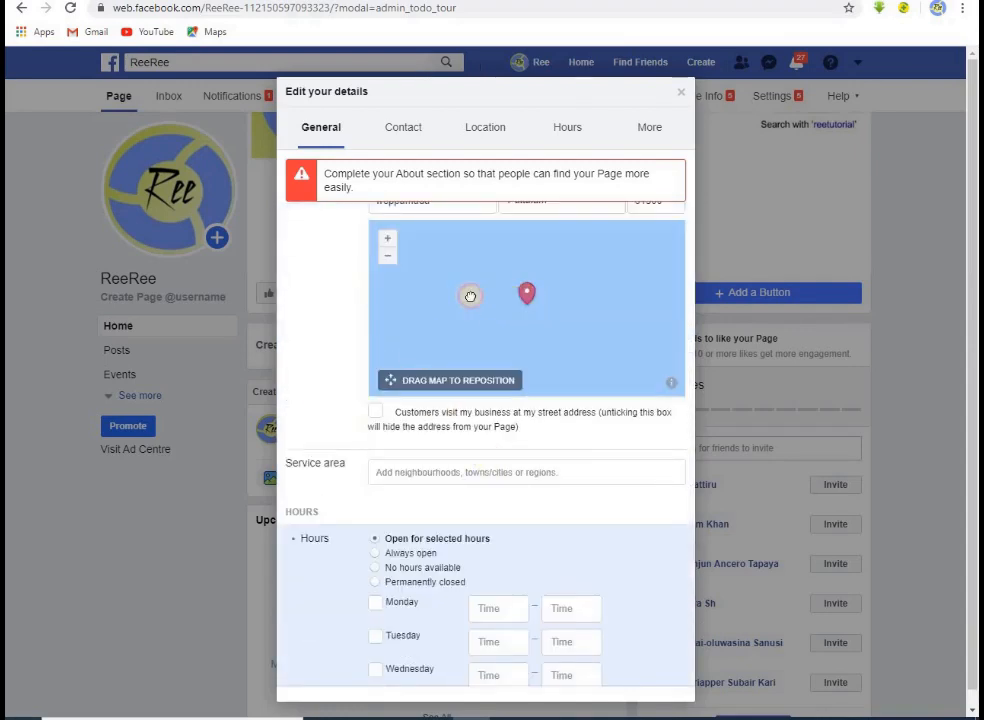
scroll(480, 347, up, 3)
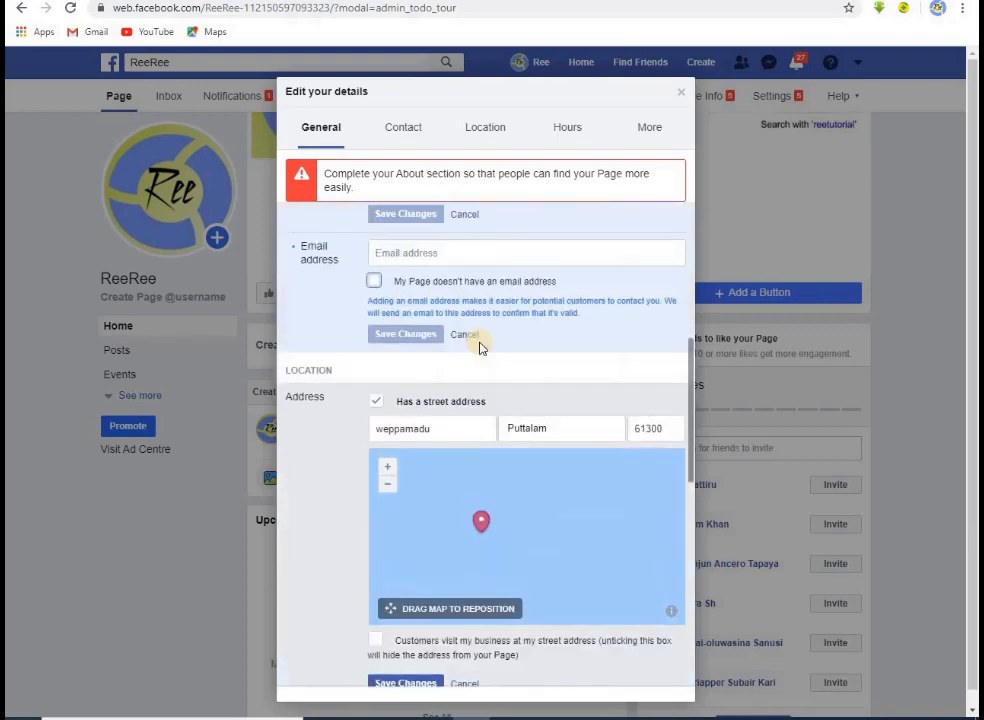
Examine the service area, opening hours, contact, impressum, price range and privacy policy fields in the page details.
scroll(351, 440, down, 5)
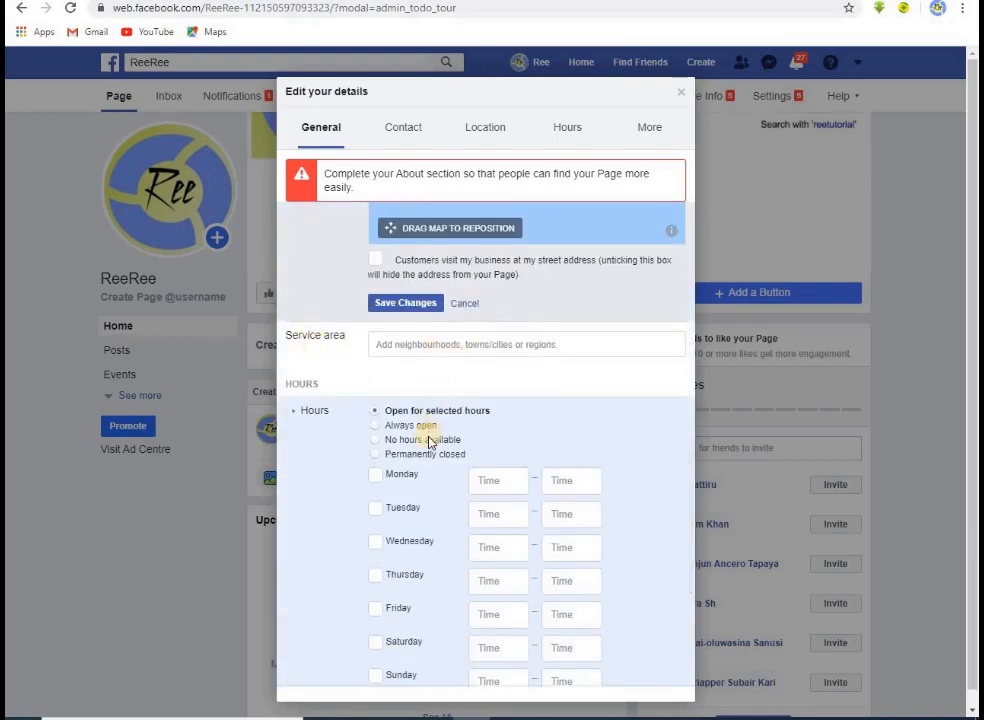
scroll(428, 450, down, 3)
scroll(425, 452, up, 12)
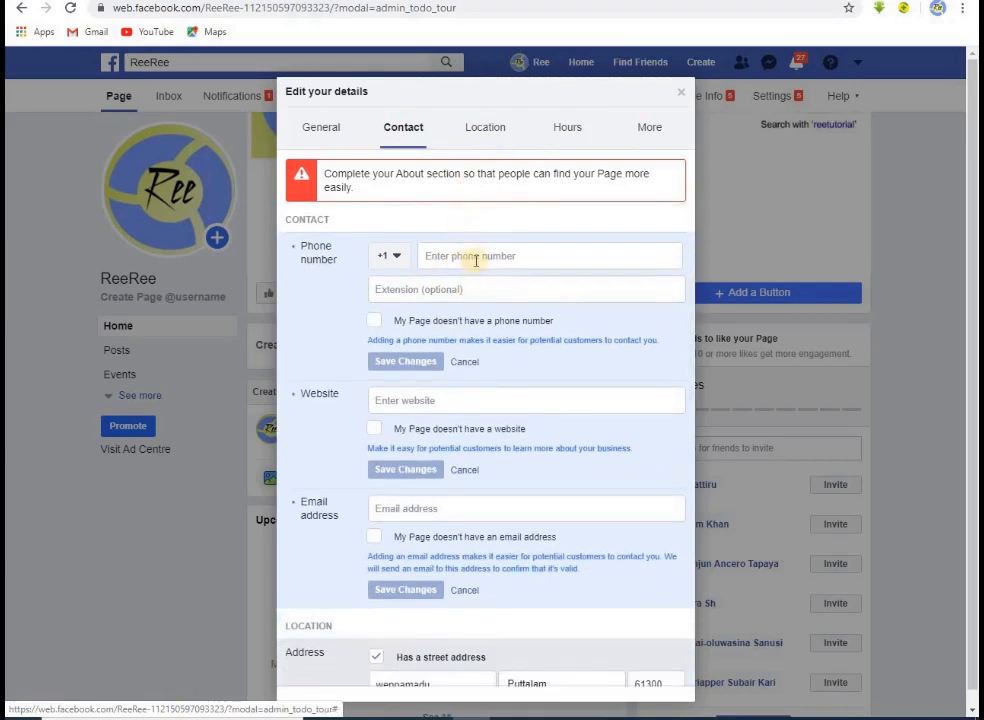
scroll(381, 470, down, 6)
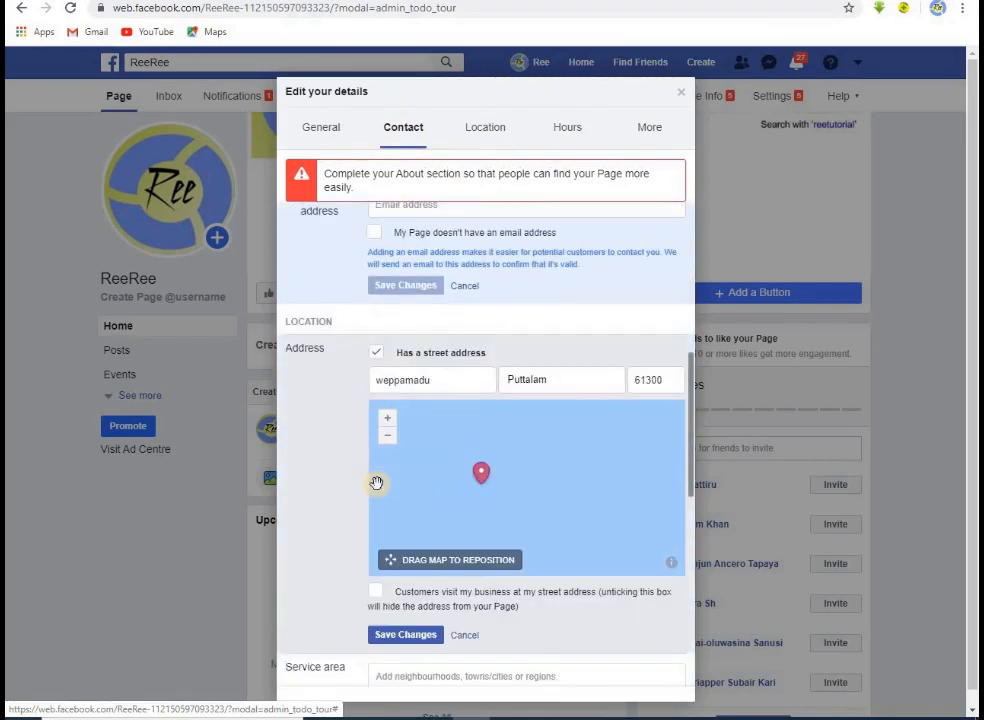
scroll(378, 490, down, 4)
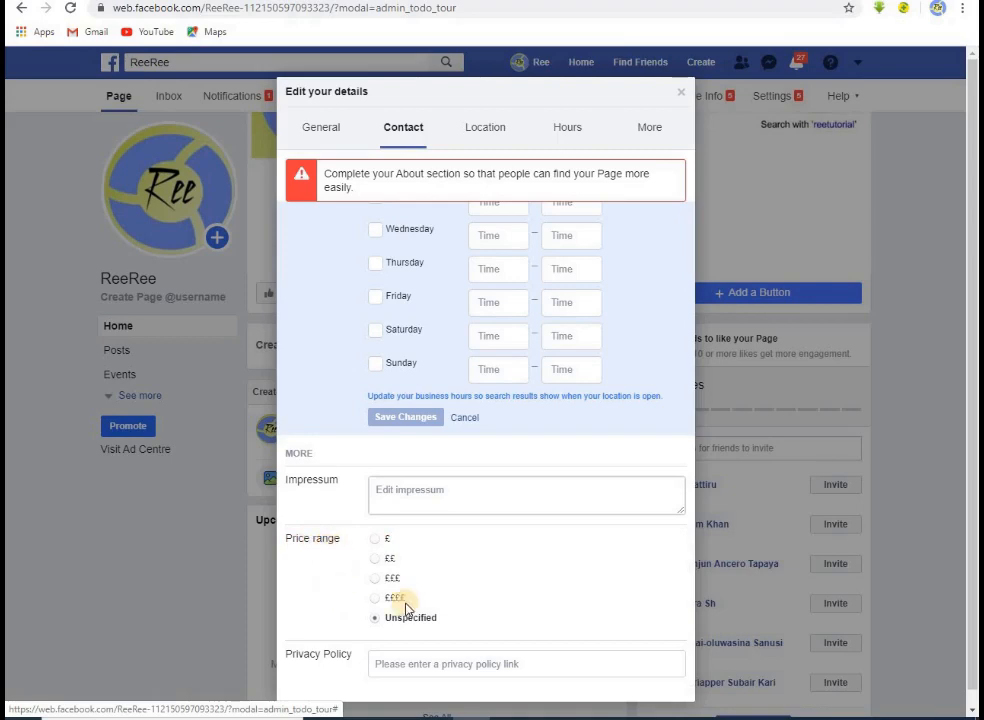
scroll(448, 615, up, 8)
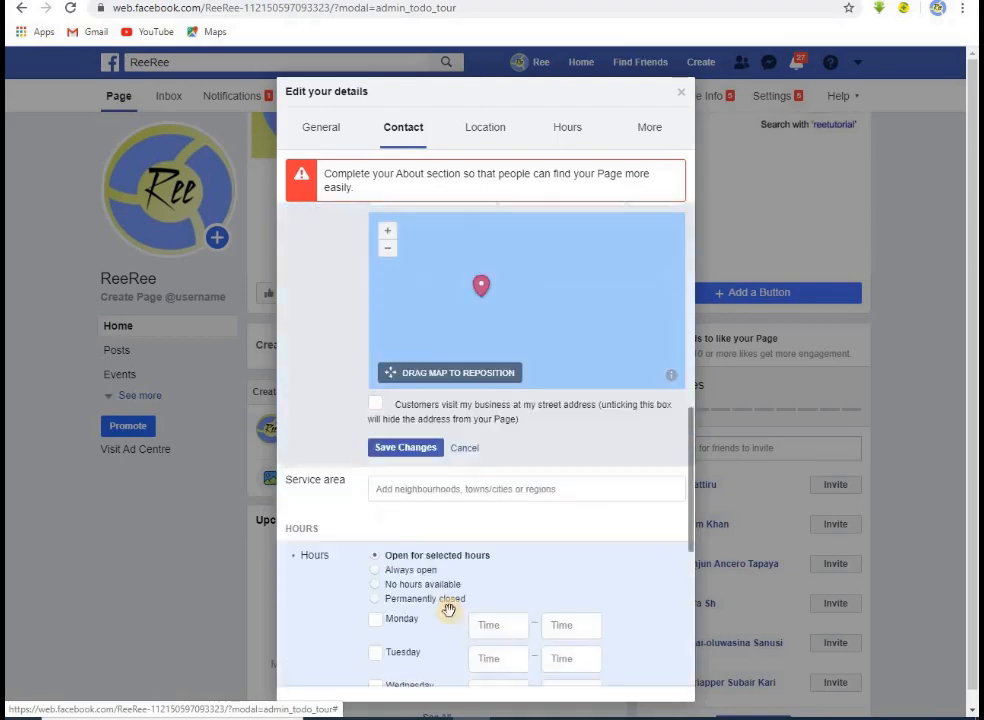
scroll(547, 521, up, 5)
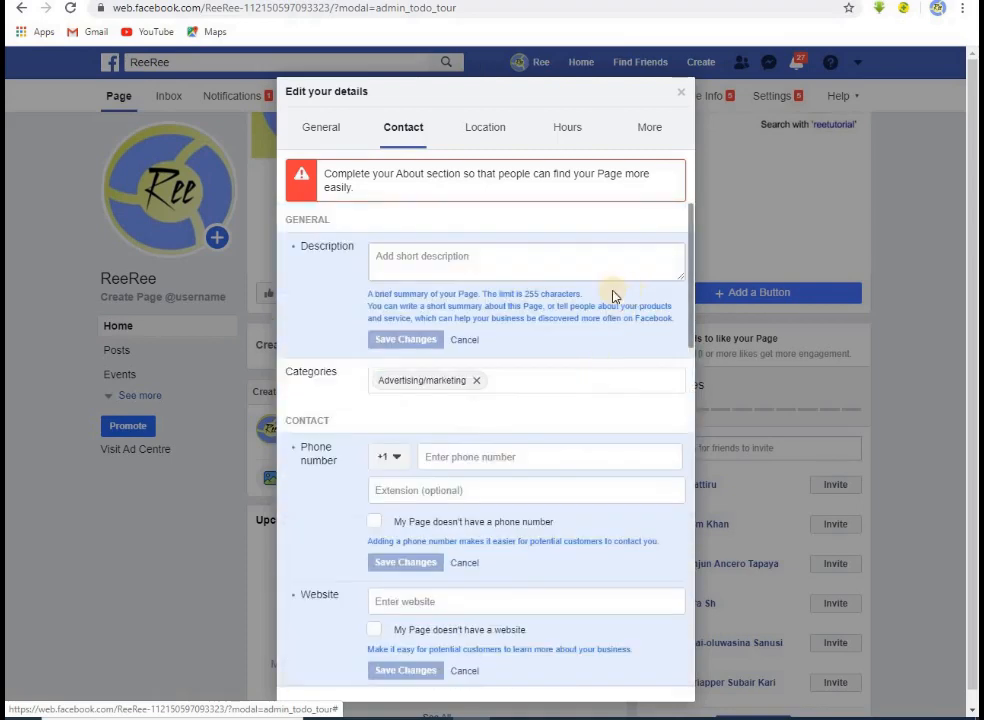
Review the additional page details and close the editor, discarding the unsaved changes.
click(647, 130)
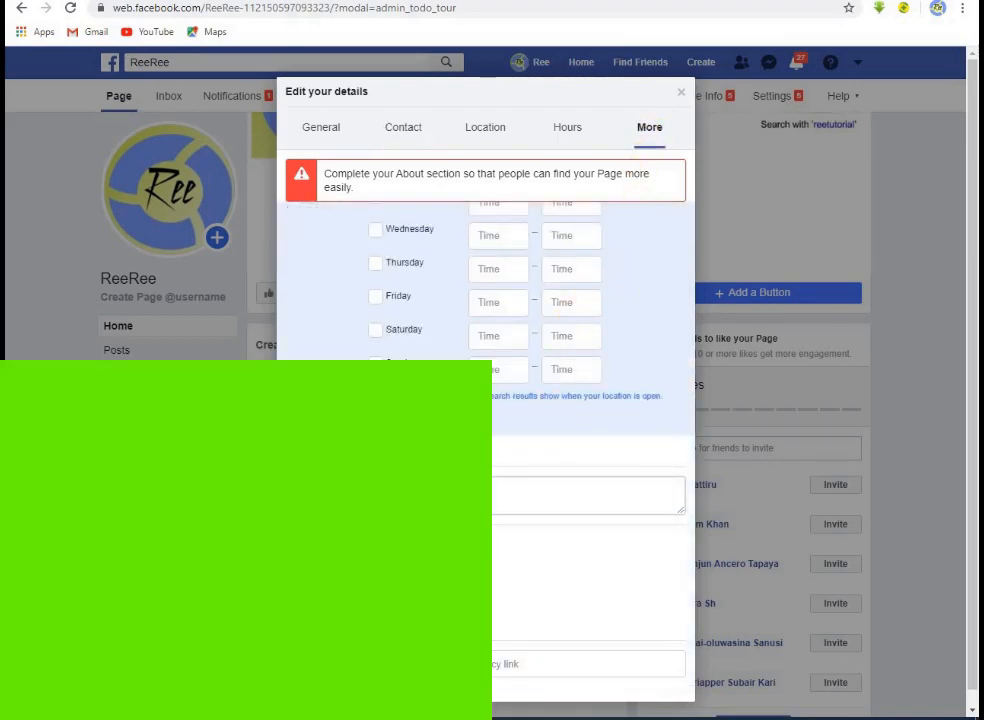
scroll(468, 275, up, 8)
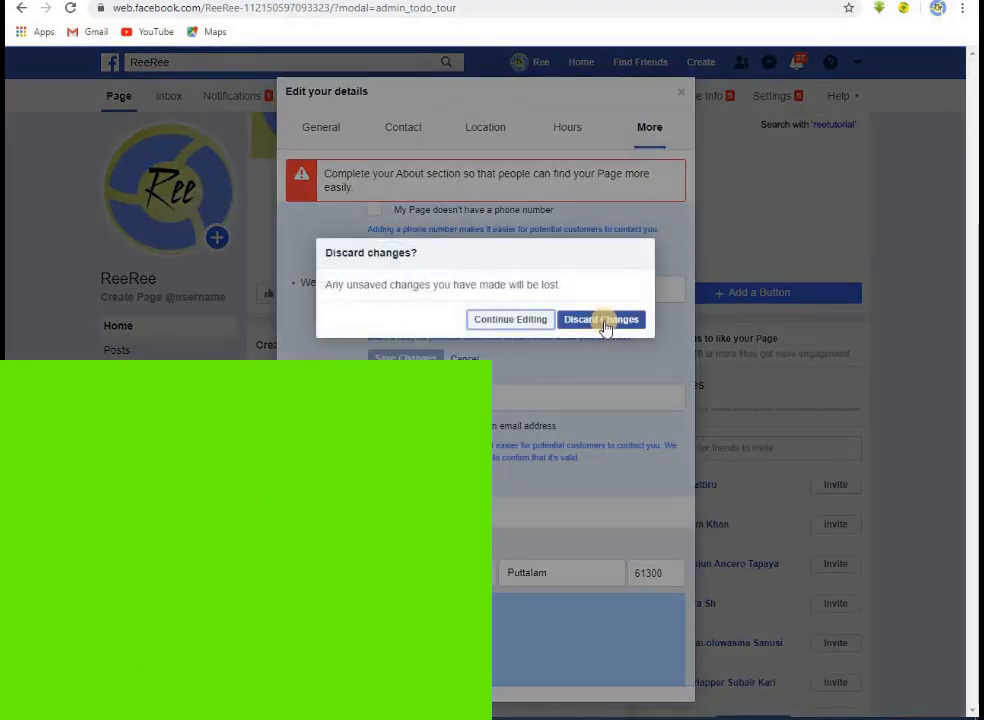
click(603, 320)
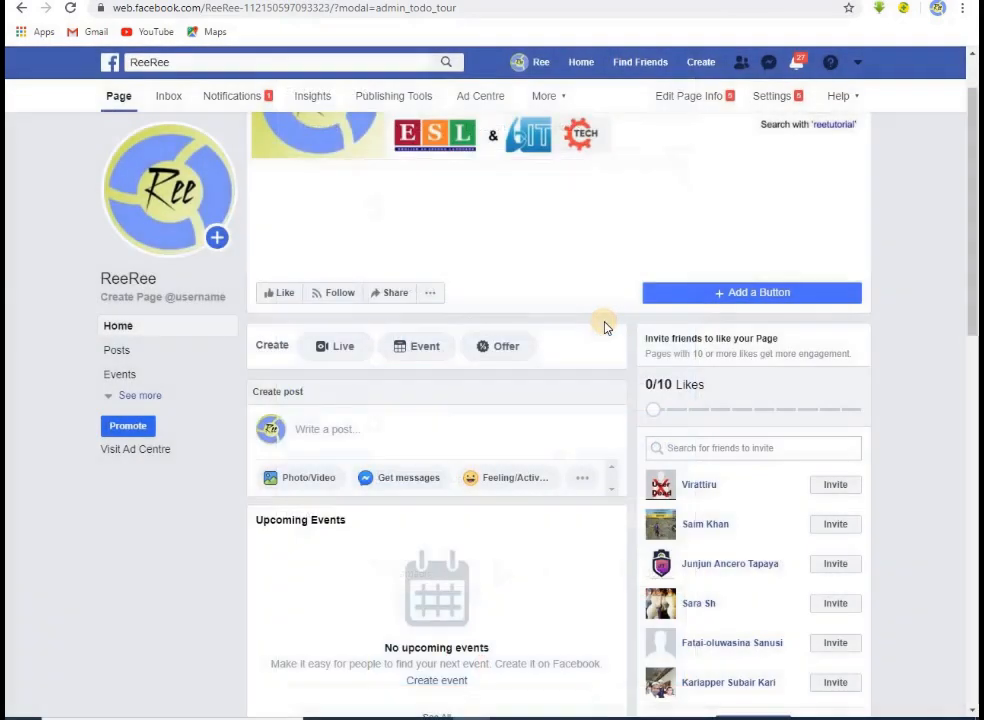